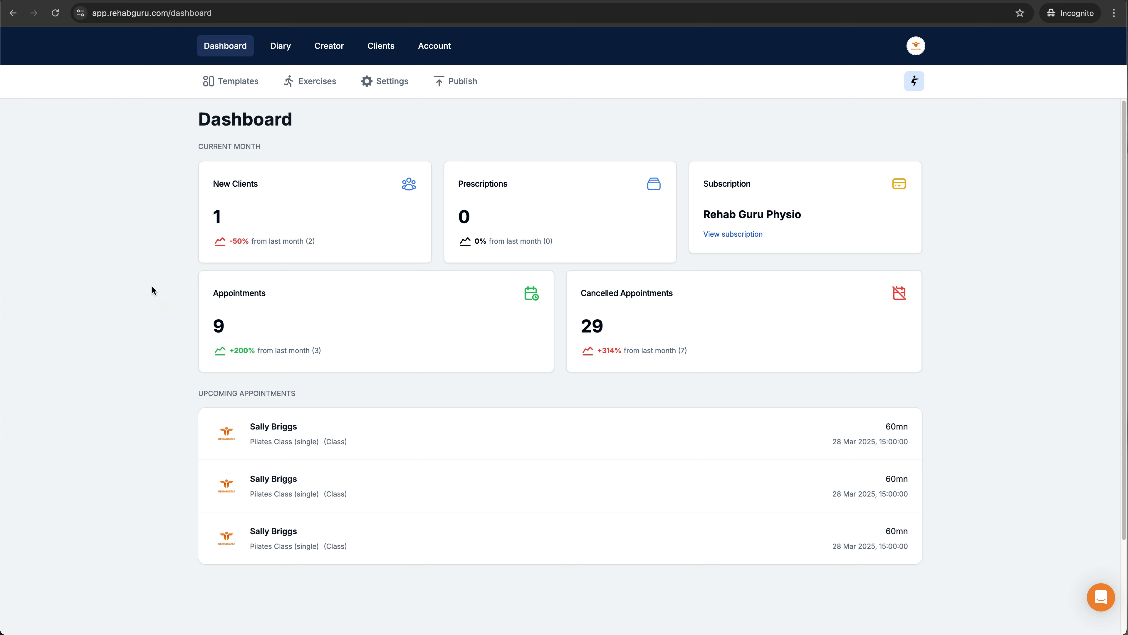
# - Open the account's integration settings and start connecting Cliniko
pyautogui.click(449, 54)
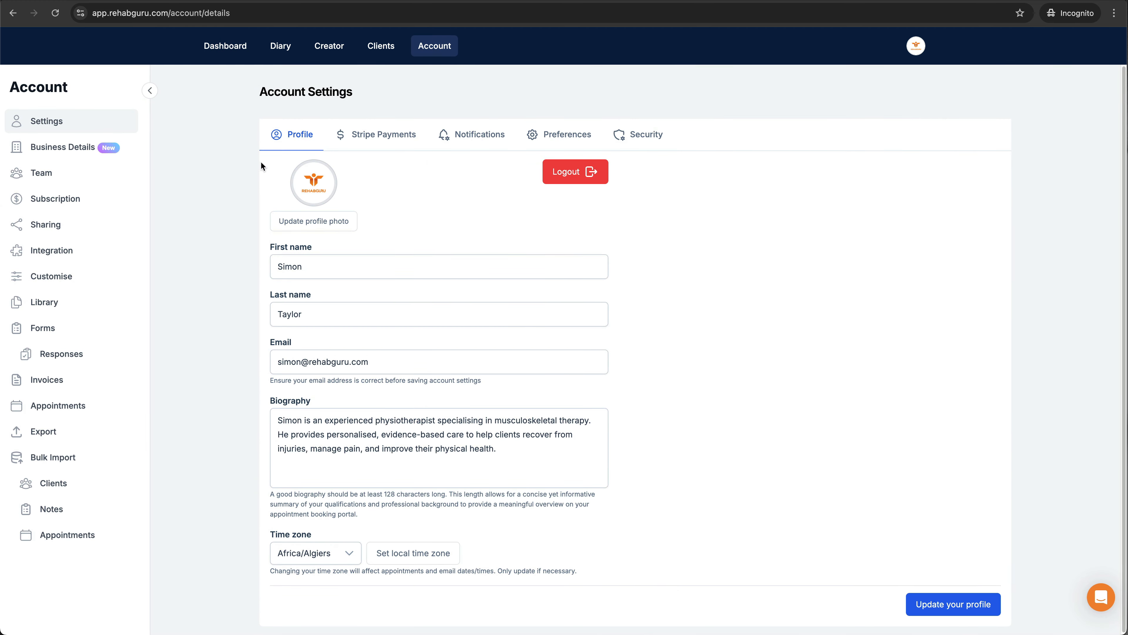
pyautogui.click(68, 252)
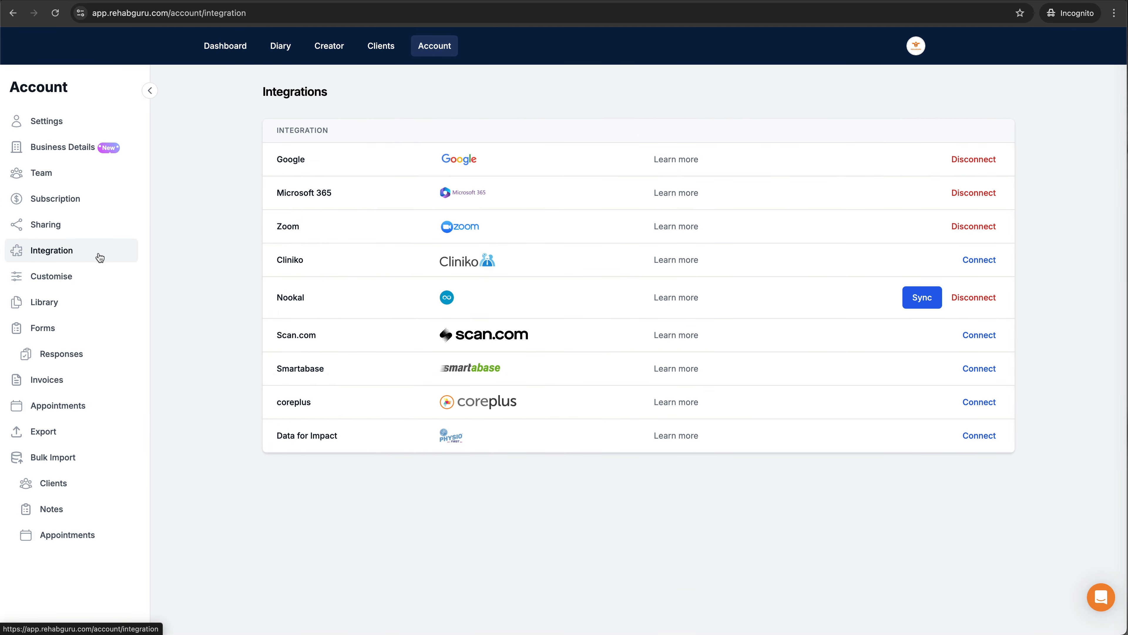
pyautogui.click(979, 260)
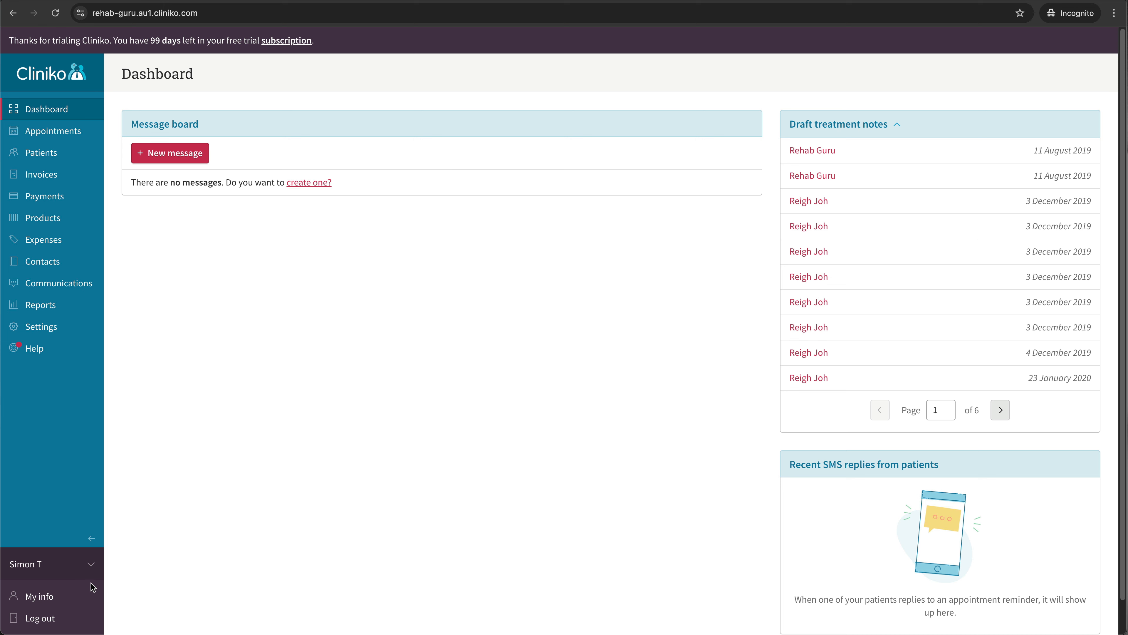
# - In Cliniko, create an API key named Rehab Guru from the signed-in user's own details
pyautogui.click(50, 595)
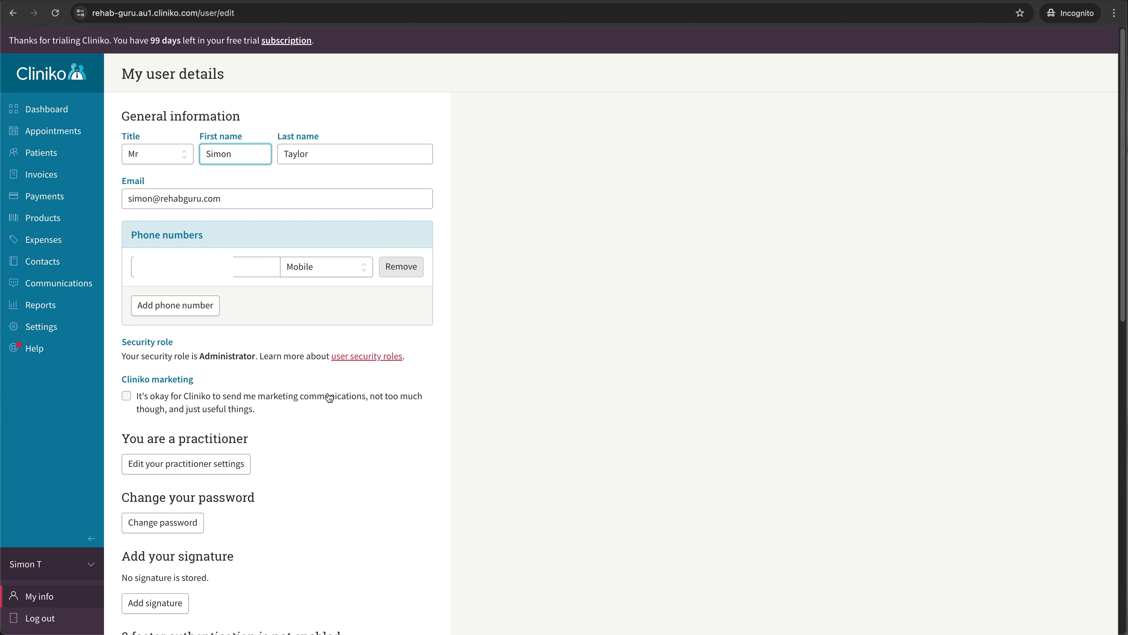
pyautogui.scroll(-10, 327, 373)
pyautogui.scroll(-3, 327, 372)
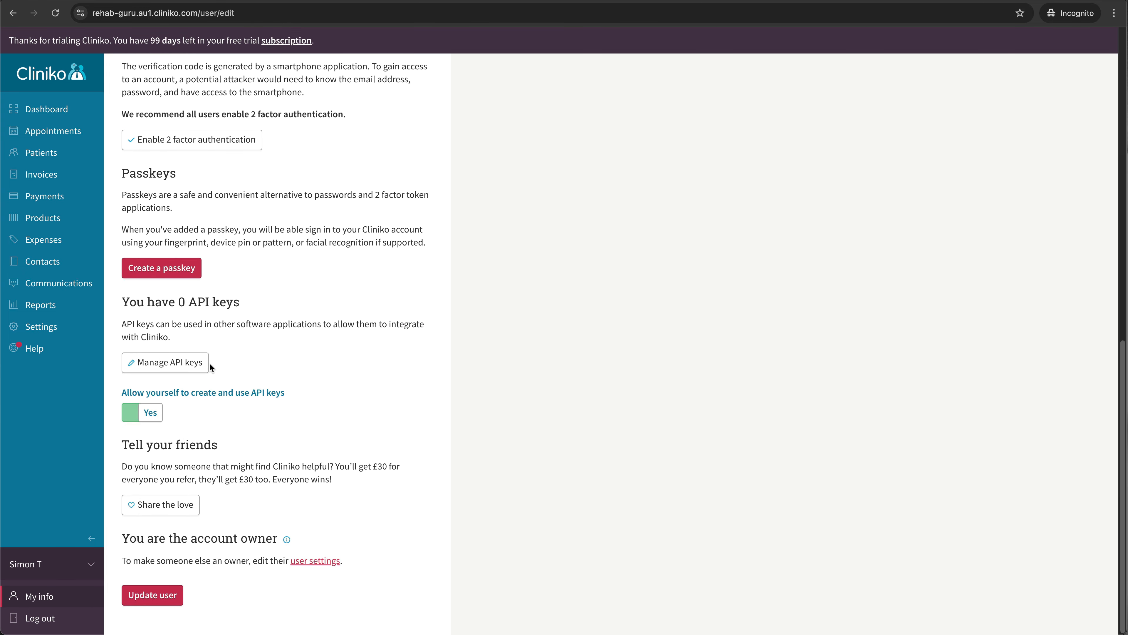
pyautogui.click(183, 364)
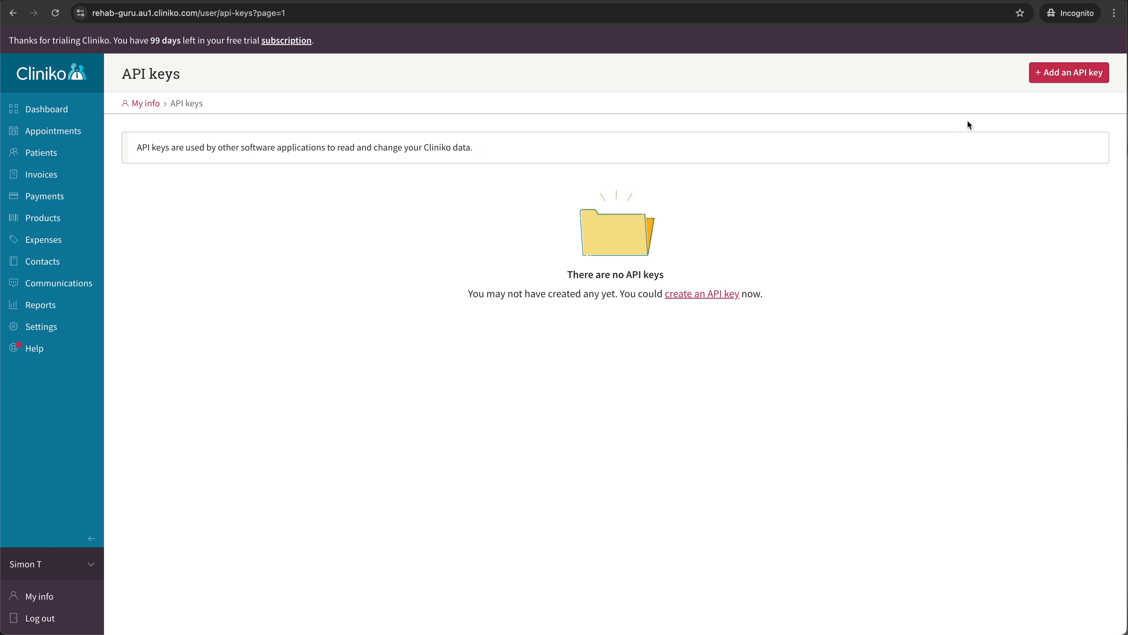
pyautogui.click(1051, 82)
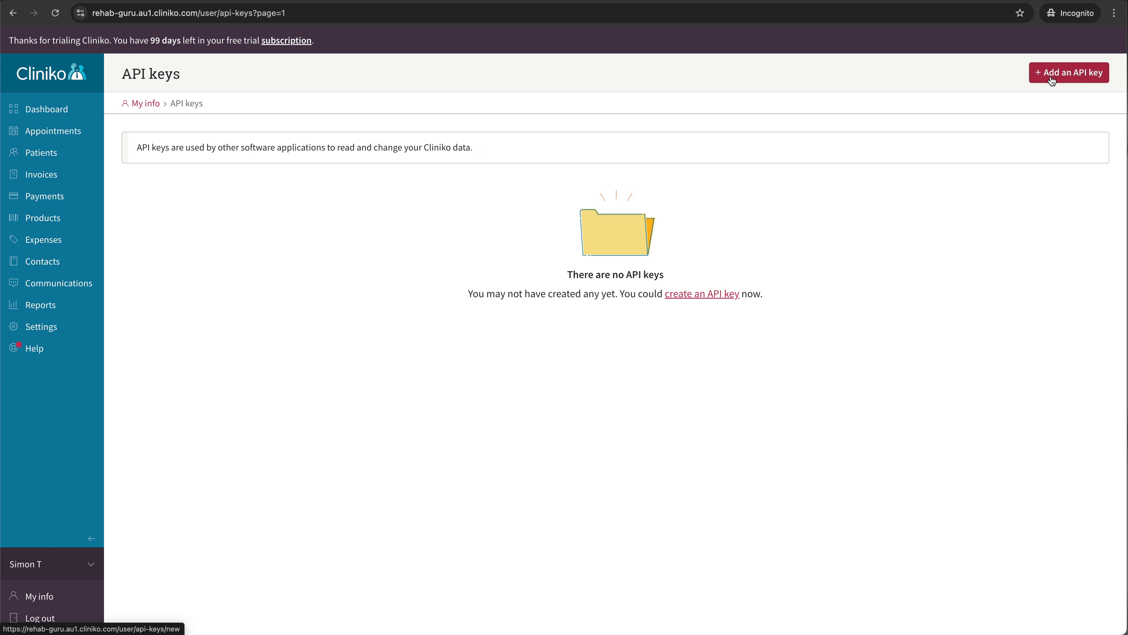
pyautogui.write('Rehab Guru')
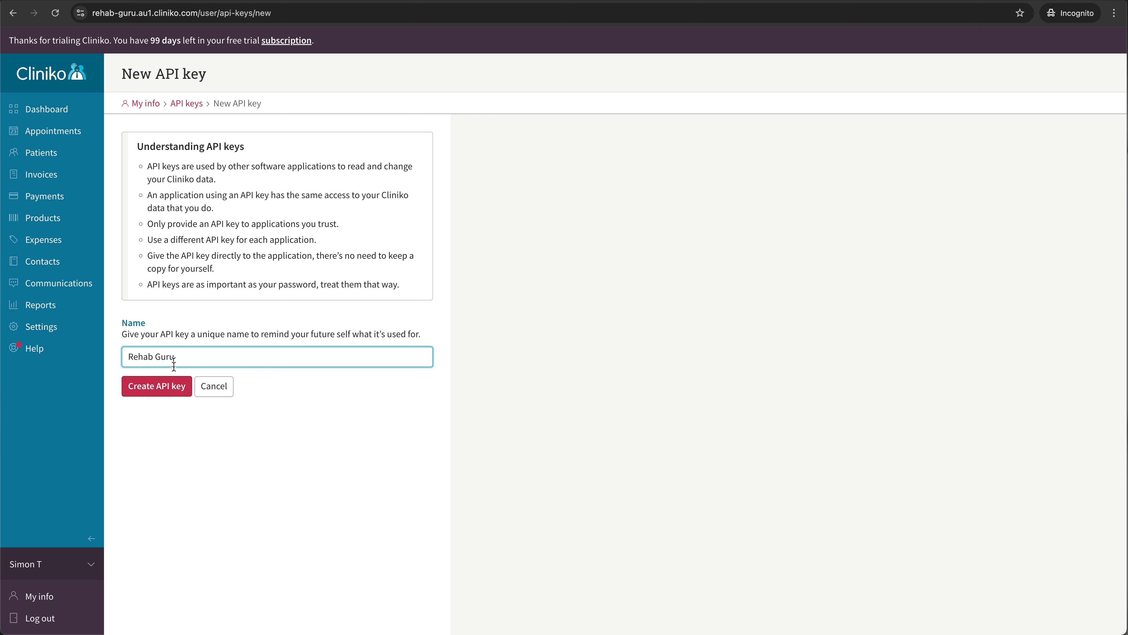
pyautogui.click(189, 389)
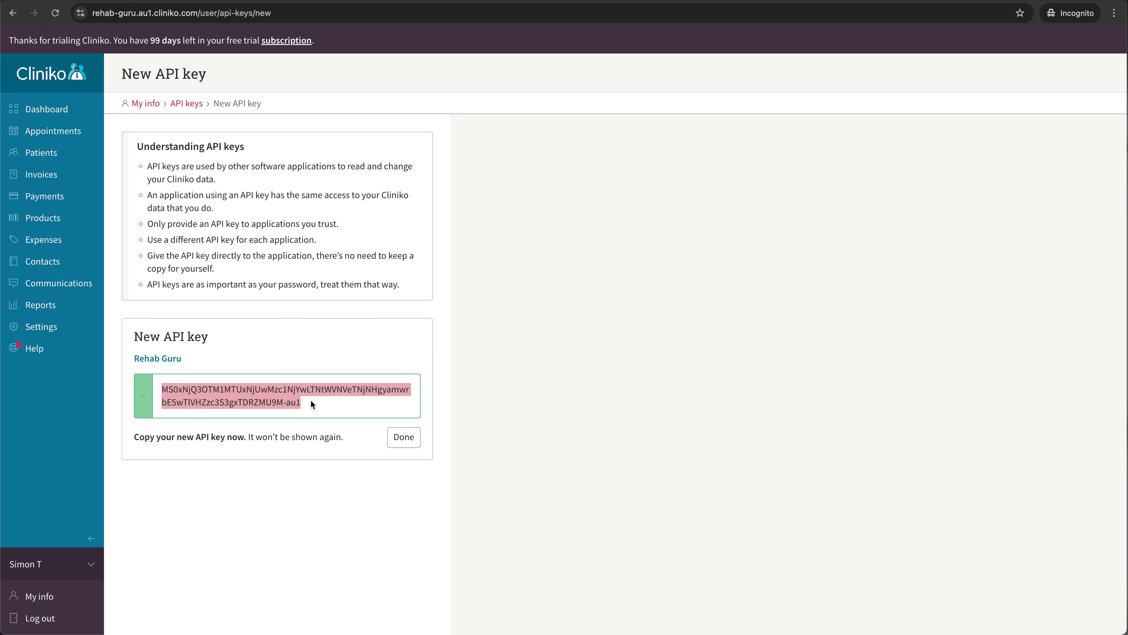
# - Copy the new API key, finish its creation, and paste it as the Cliniko API key in Rehab Guru's Cliniko credentials
pyautogui.click(310, 399)
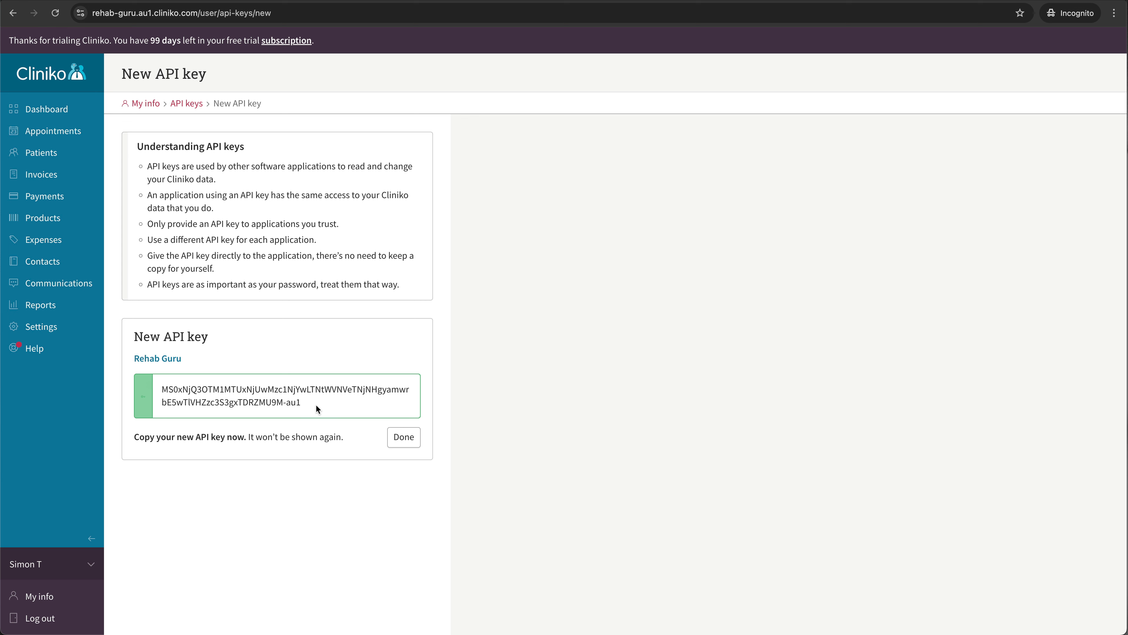
pyautogui.moveTo(316, 405); pyautogui.dragTo(143, 385)
pyautogui.click(403, 437)
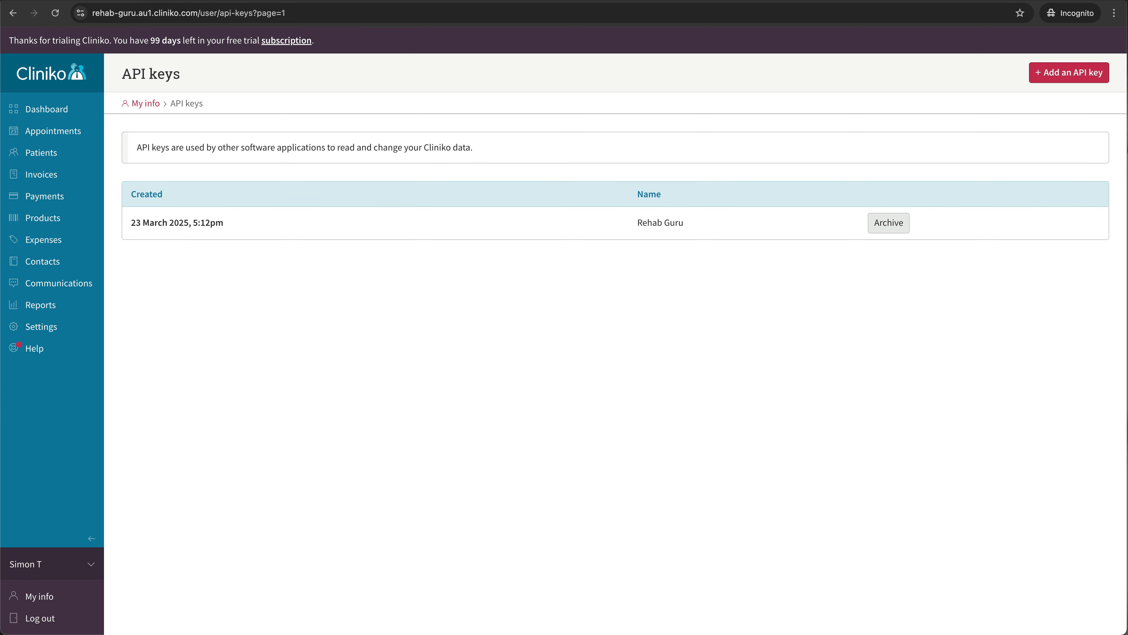
pyautogui.click(156, 0)
pyautogui.click(486, 296)
pyautogui.hotkey('ctrl', 'v')
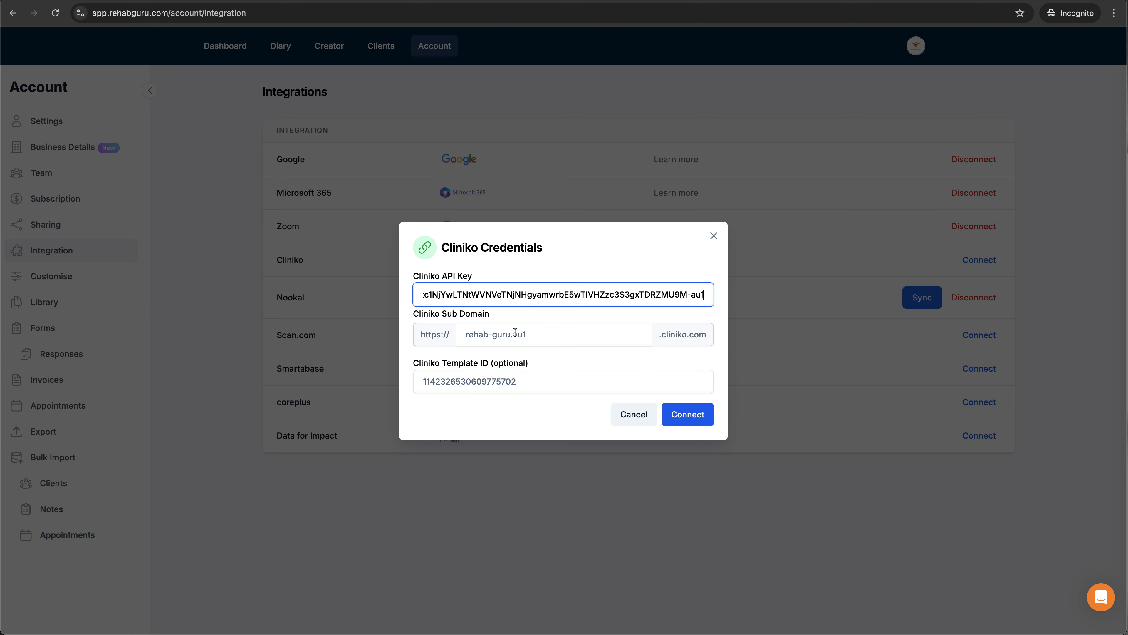
# - Copy rehab-guru.au1 from Cliniko's web address and enter it as the Cliniko sub domain in the Rehab Guru credentials
pyautogui.click(507, 337)
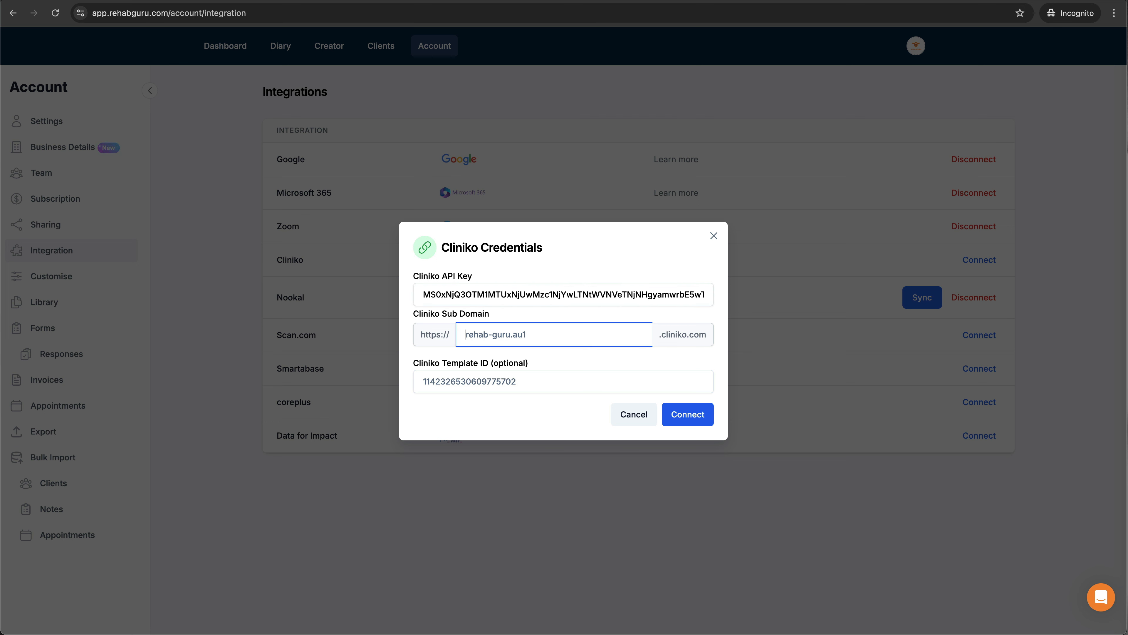
pyautogui.hotkey('ctrl', 'Tab')
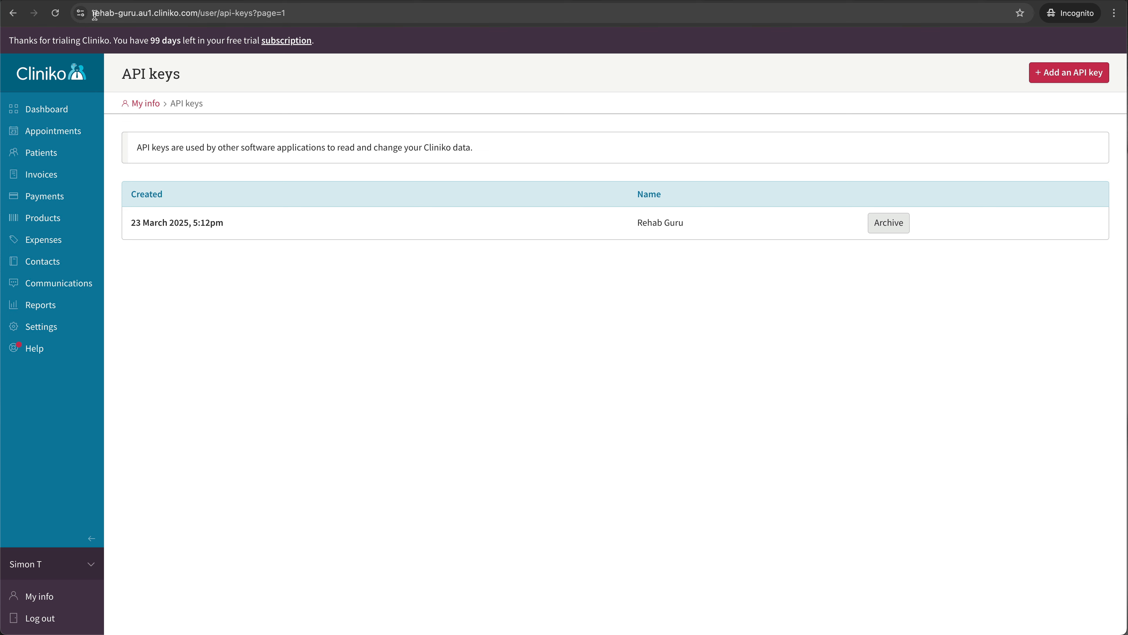
pyautogui.click(108, 15)
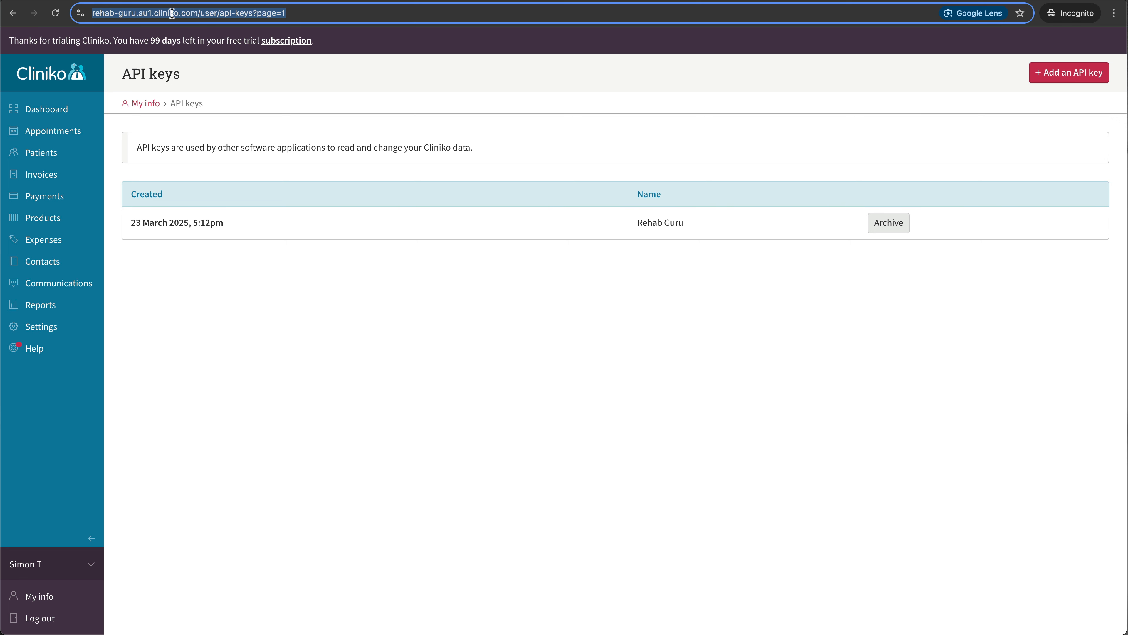
pyautogui.click(156, 14)
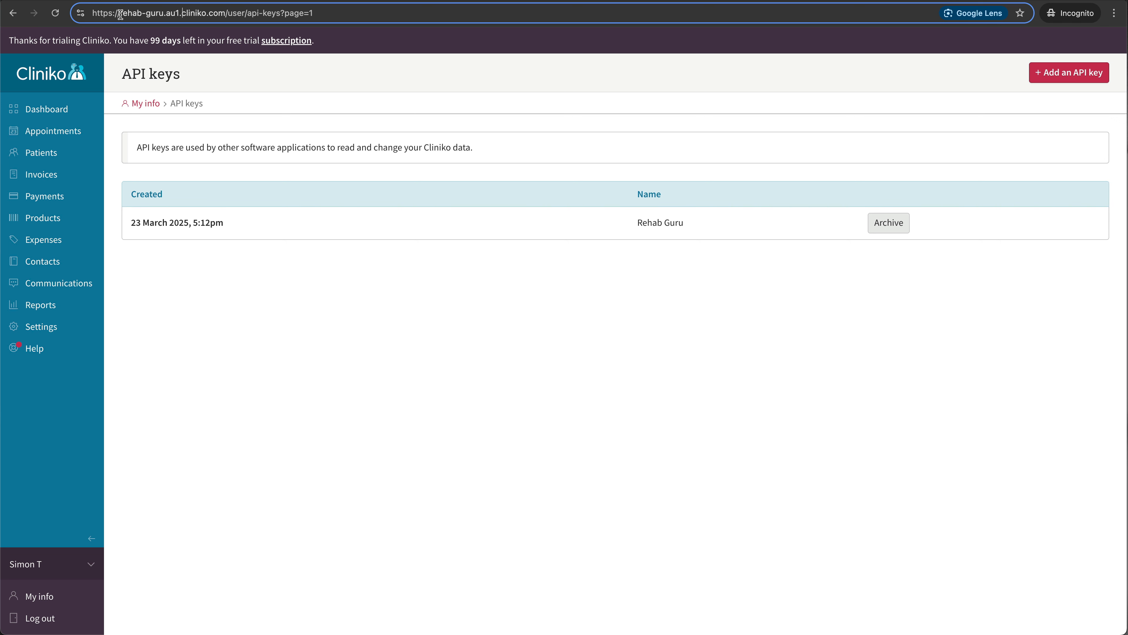
pyautogui.moveTo(119, 14); pyautogui.dragTo(181, 14)
pyautogui.press('super+c')
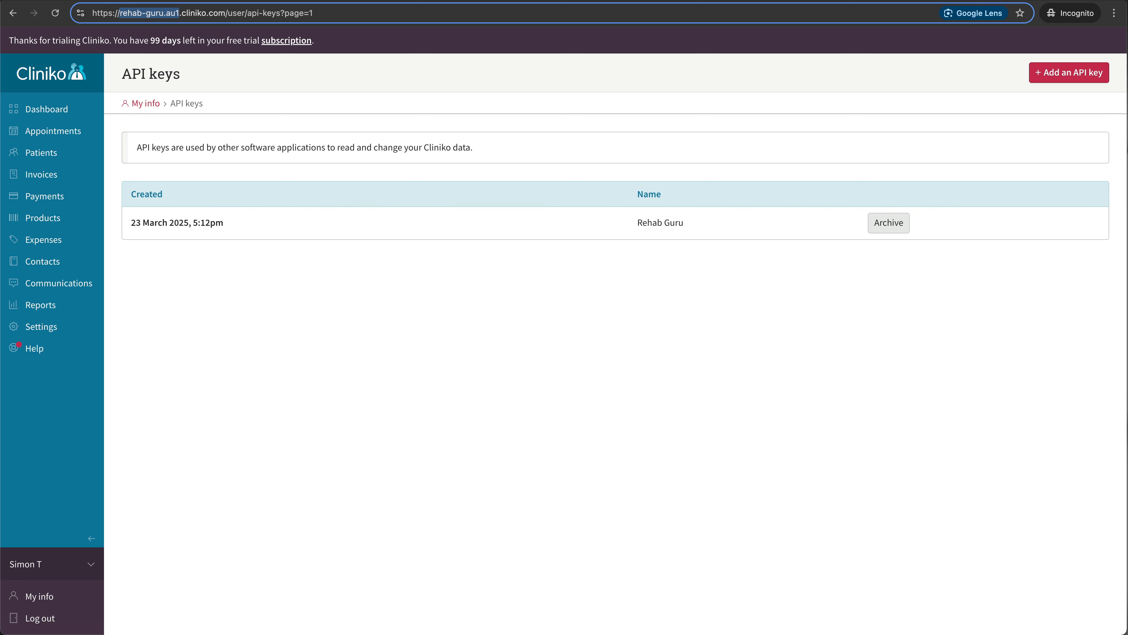
pyautogui.hotkey('ctrl', 'Tab')
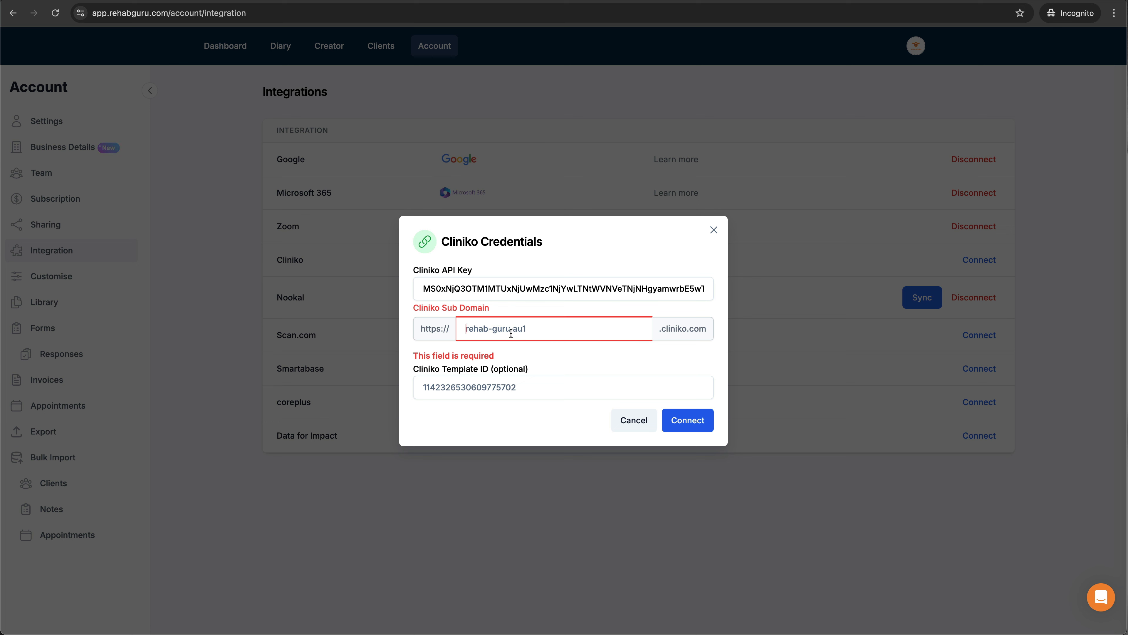
pyautogui.press('super+v')
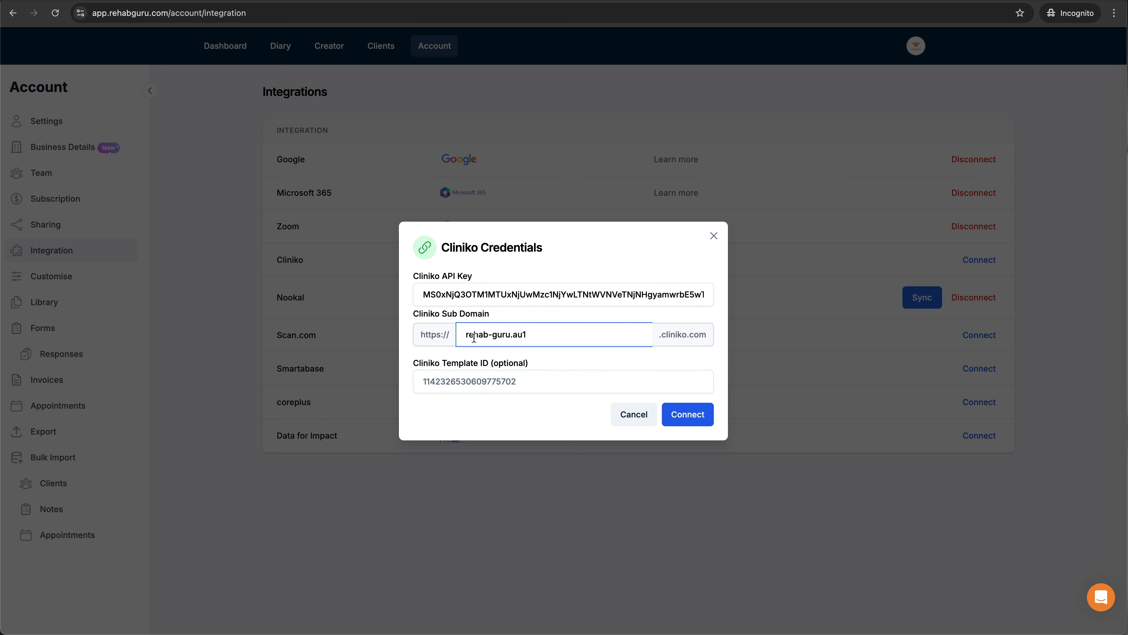
pyautogui.click(587, 359)
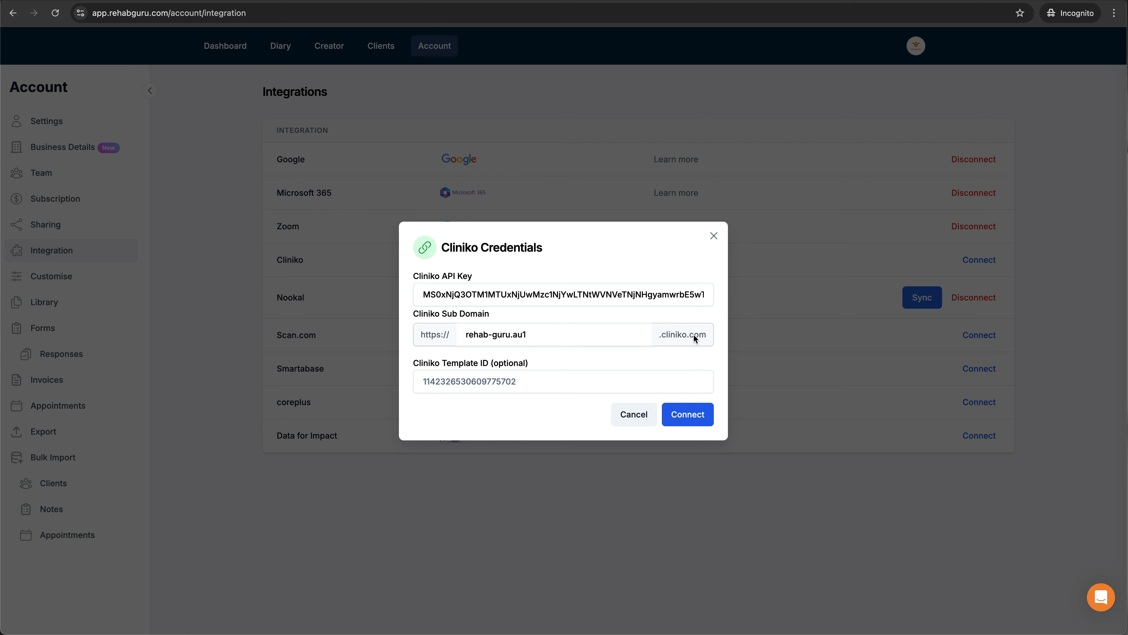
# - Compare Cliniko's base web address up to .com with the sub domain entered in the Rehab Guru credentials
pyautogui.click(218, 0)
pyautogui.click(199, 13)
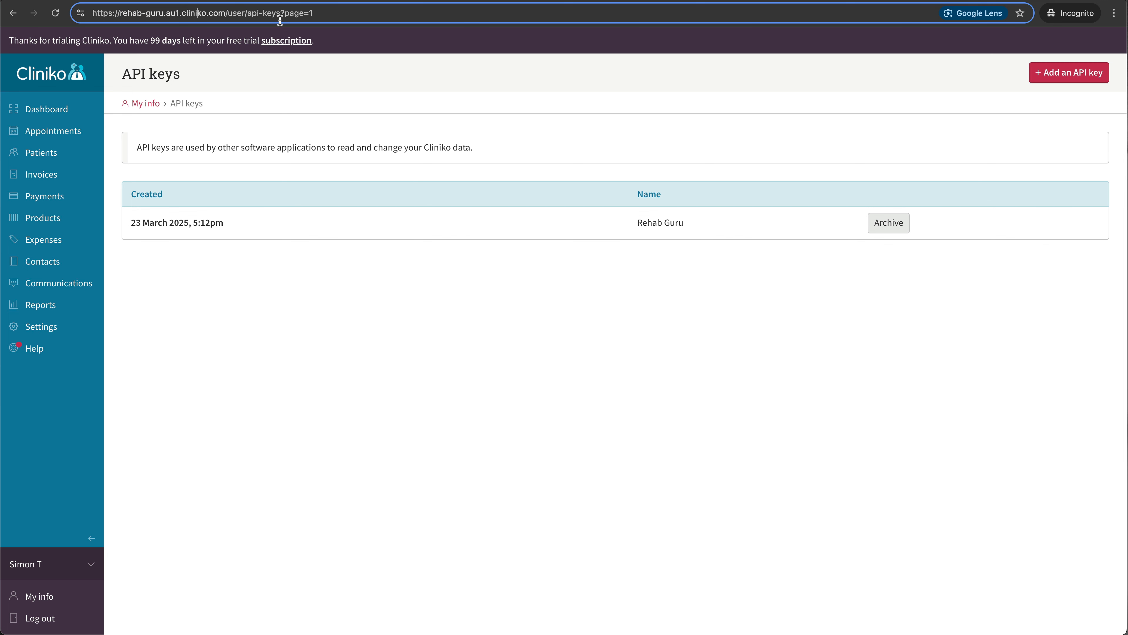
pyautogui.moveTo(226, 13); pyautogui.dragTo(88, 13)
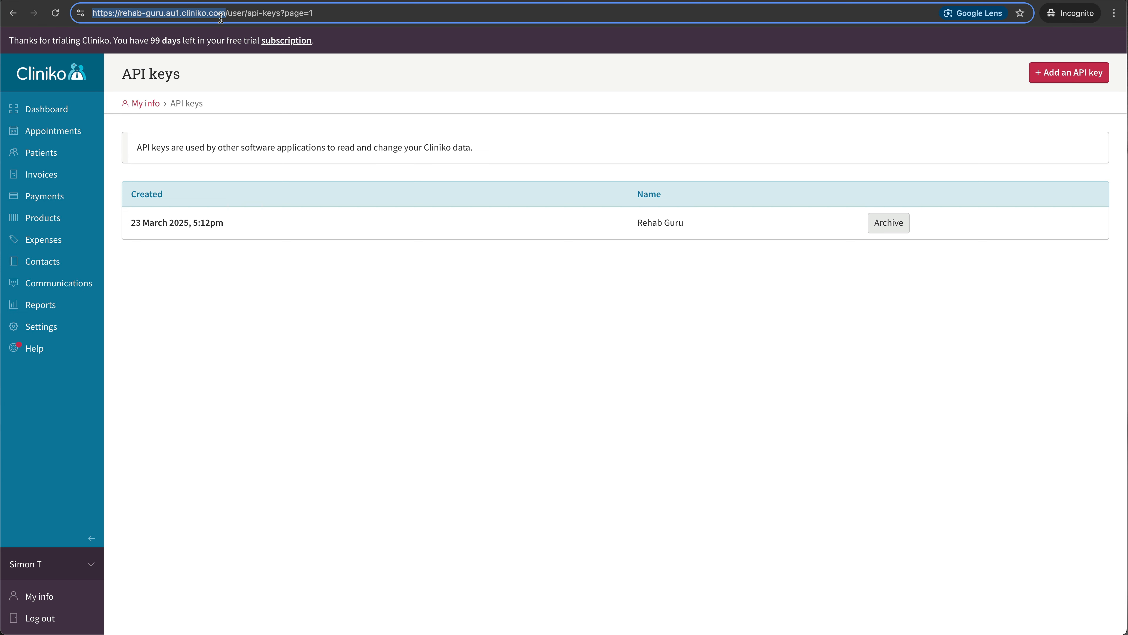
pyautogui.hotkey('ctrl', 'Tab')
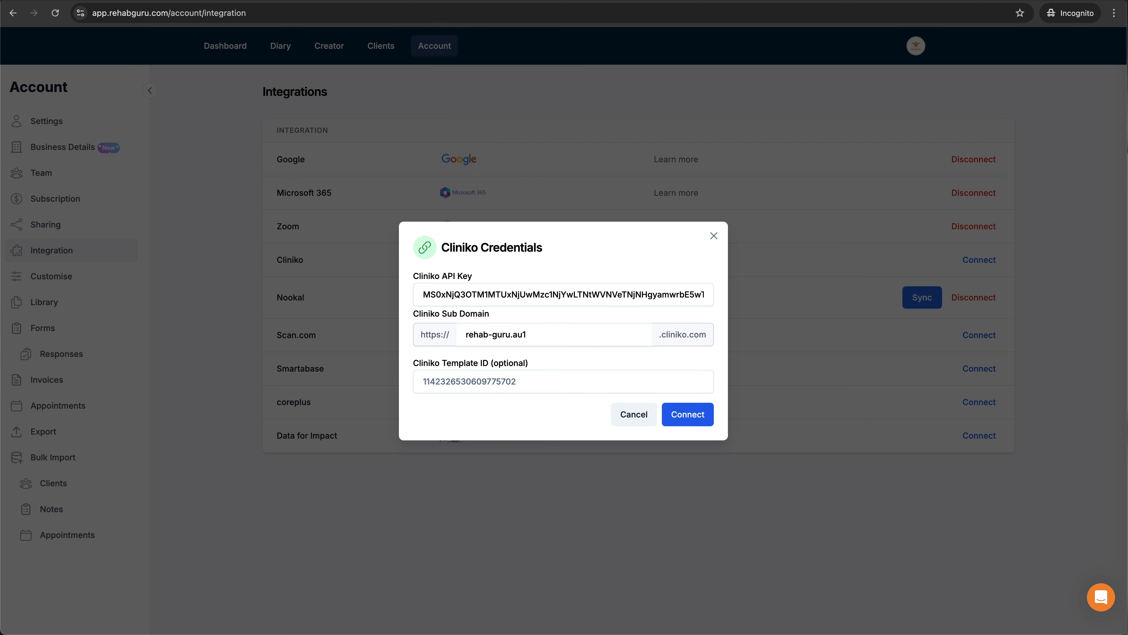
# - Connect the Cliniko integration with the entered credentials, view its sync options, and close them
pyautogui.click(701, 416)
pyautogui.click(656, 369)
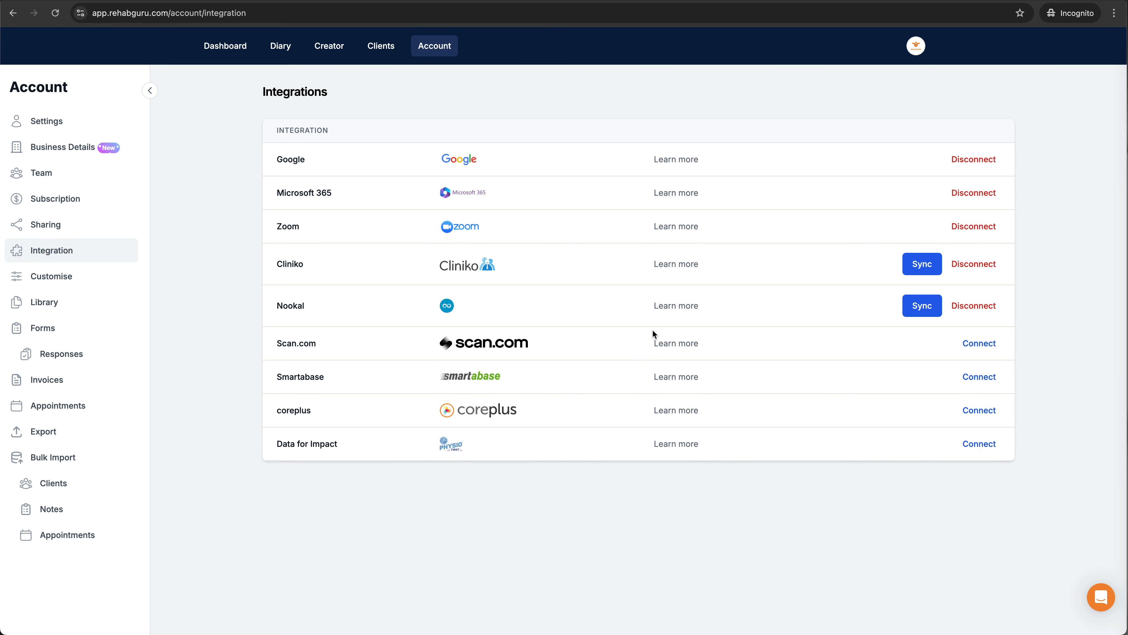
pyautogui.click(925, 269)
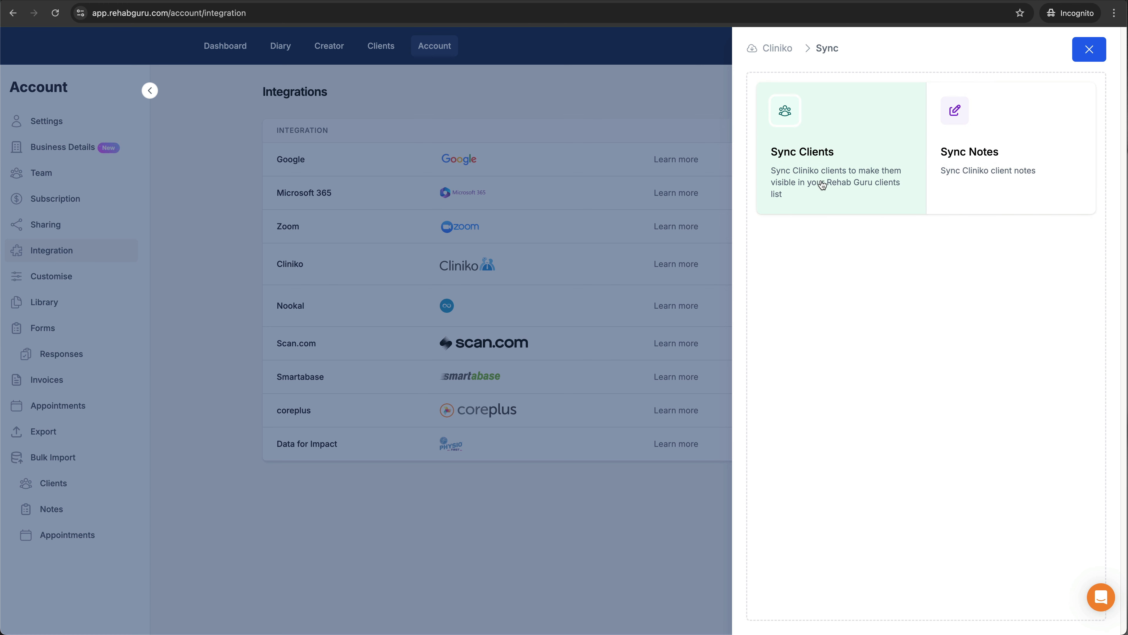
pyautogui.click(1090, 51)
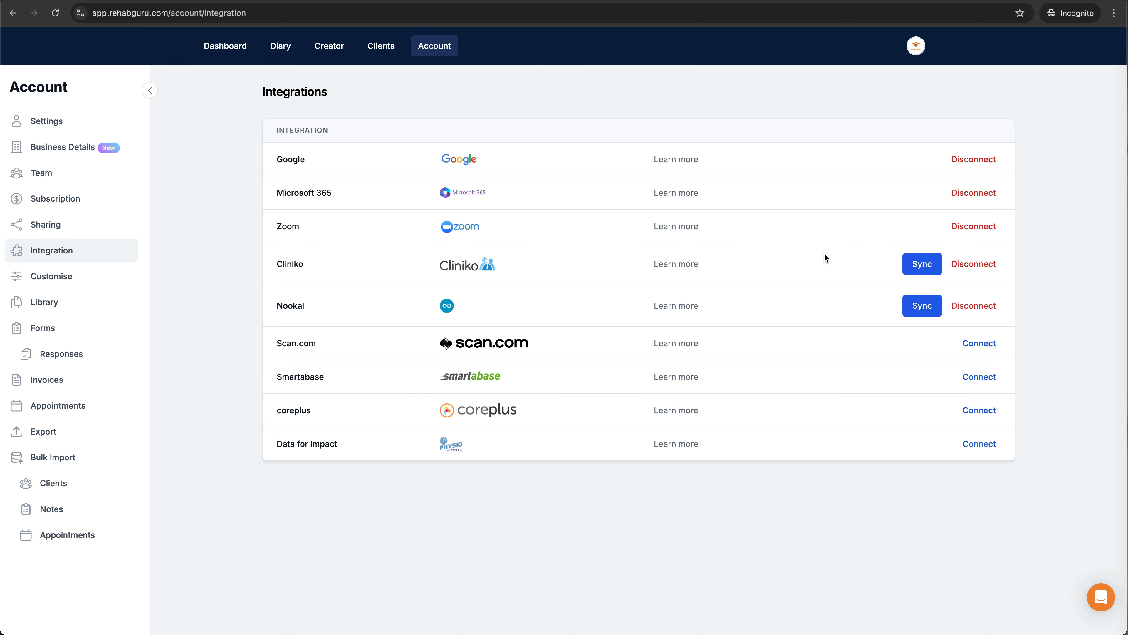
# - Switch to Cliniko and open the connected patient apps section in its integration settings
pyautogui.click(270, 1)
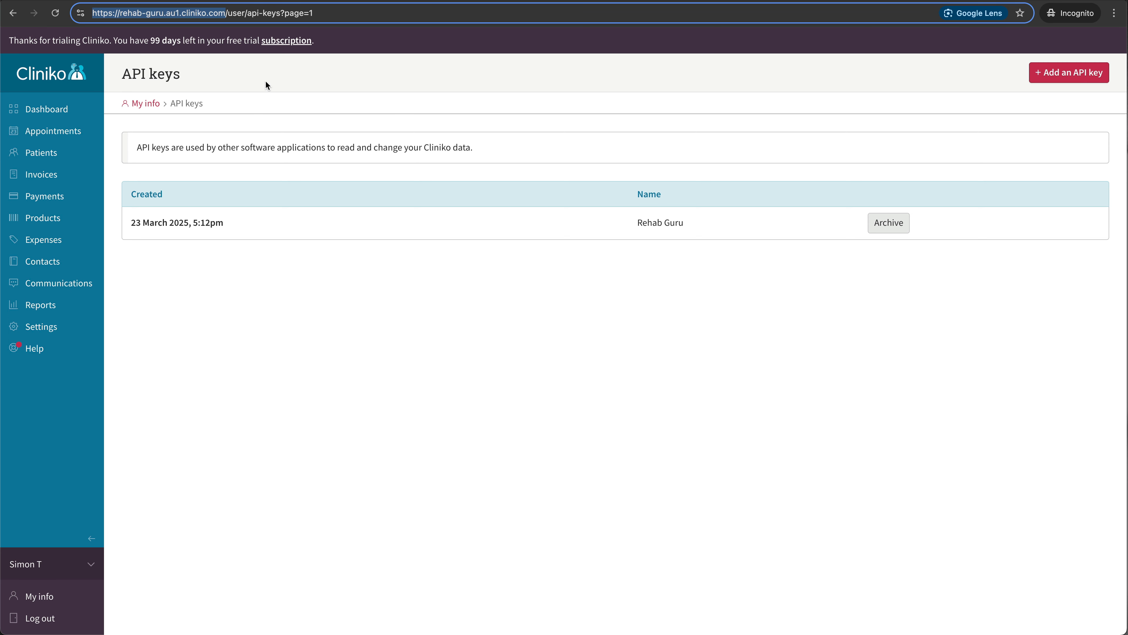
pyautogui.click(79, 334)
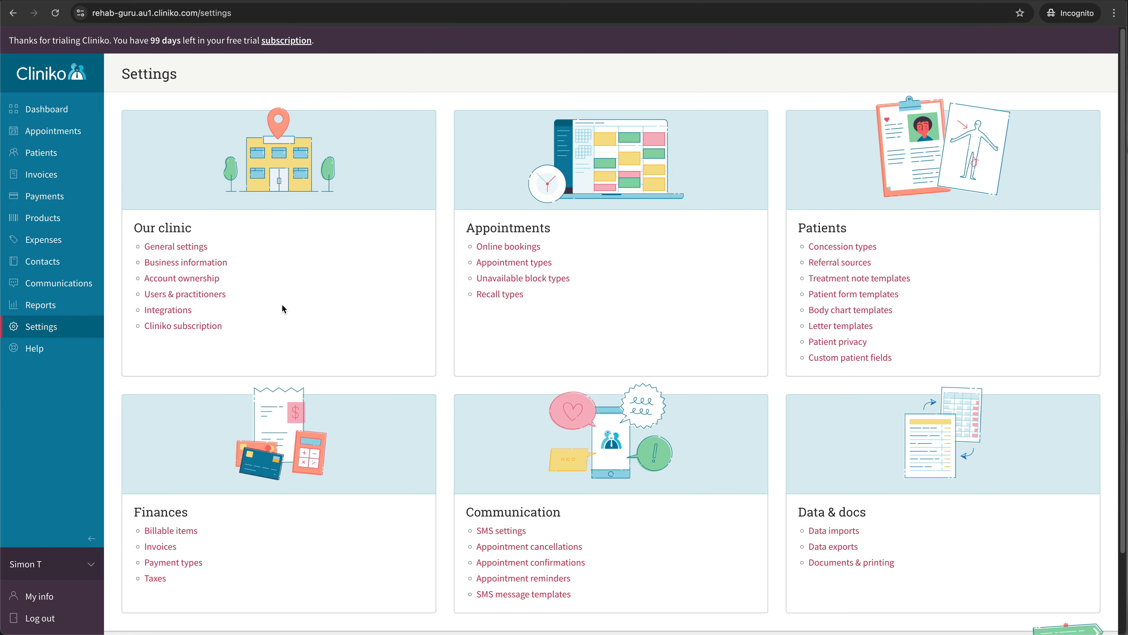
pyautogui.click(179, 315)
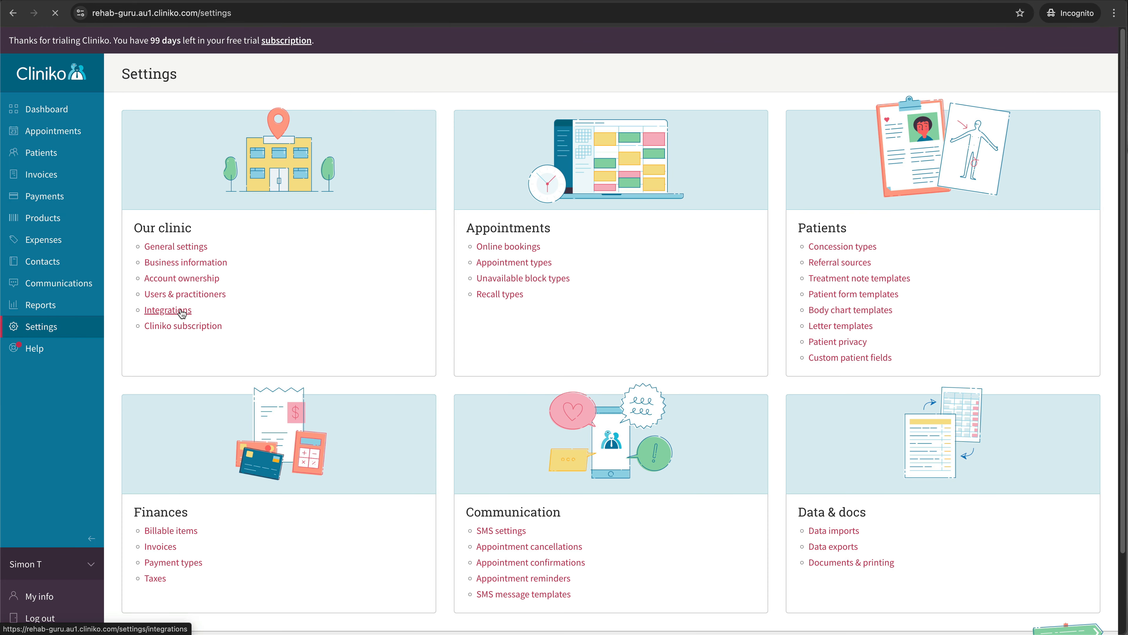
pyautogui.scroll(-15, 298, 313)
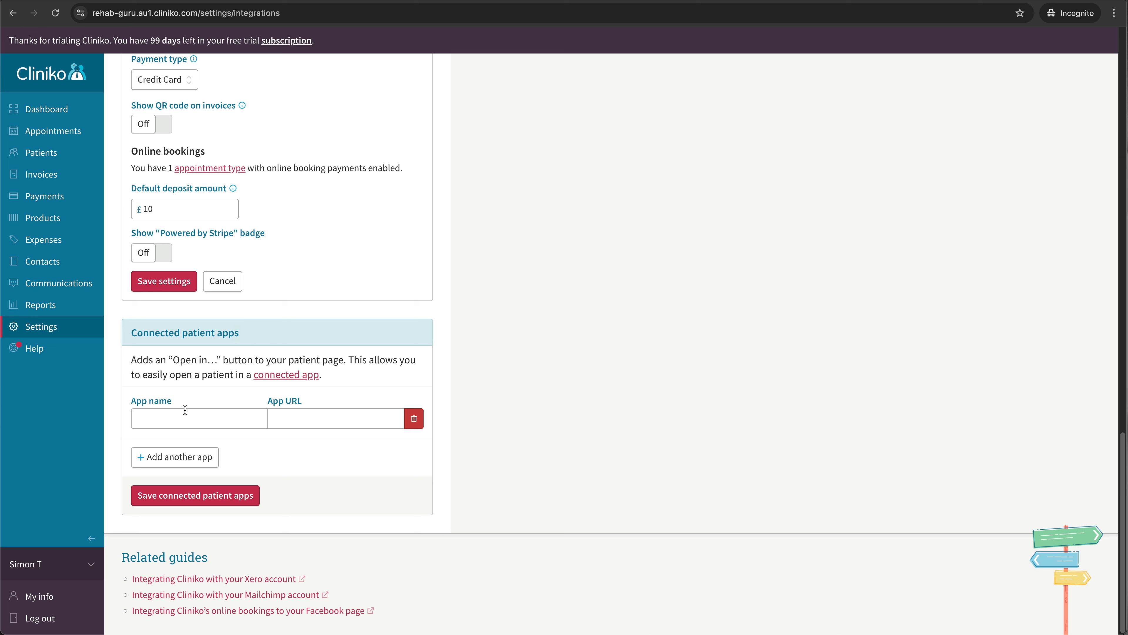
pyautogui.click(176, 413)
pyautogui.write('Reh')
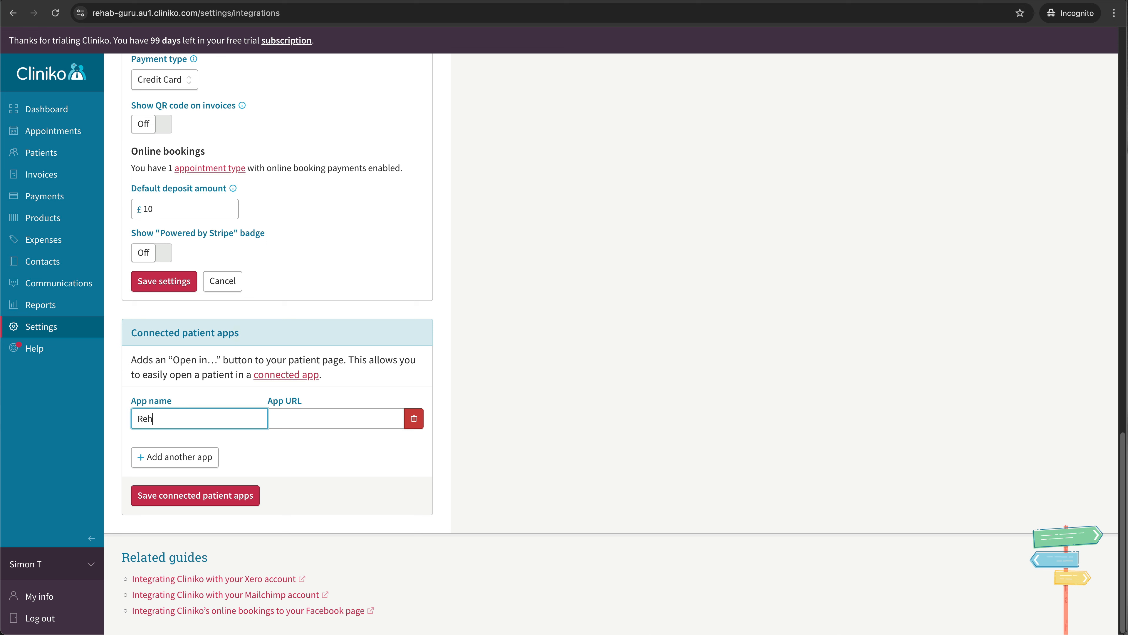
pyautogui.write('ab Guru')
pyautogui.click(324, 411)
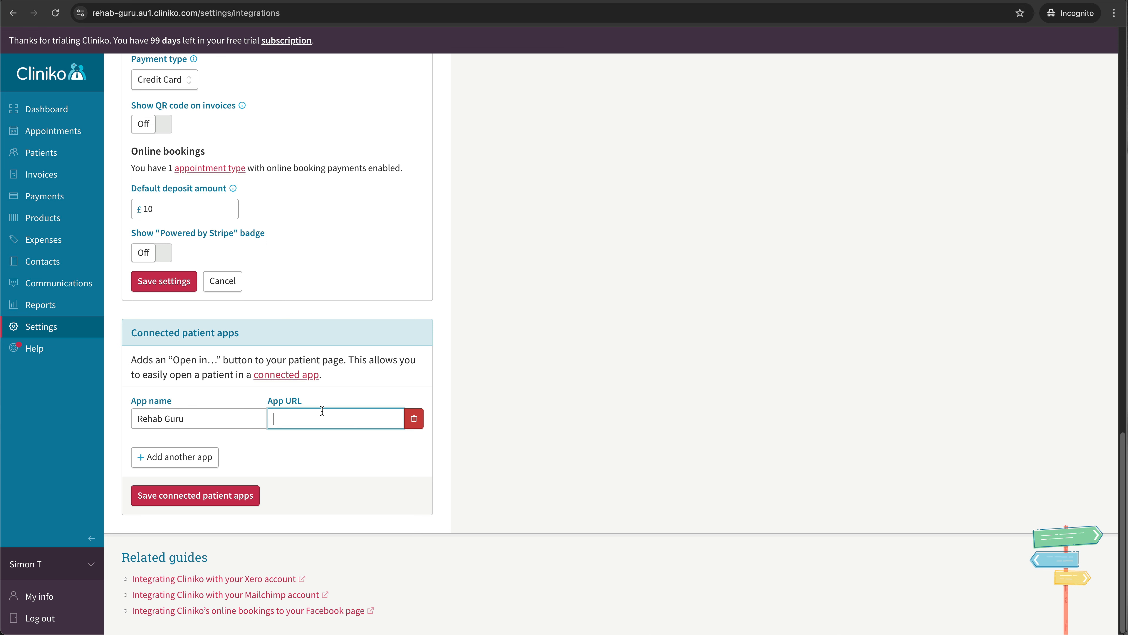
pyautogui.write('http')
pyautogui.write('s://app.rehabgu')
pyautogui.write('ru.com')
pyautogui.write('/patient')
pyautogui.write('-cliniko')
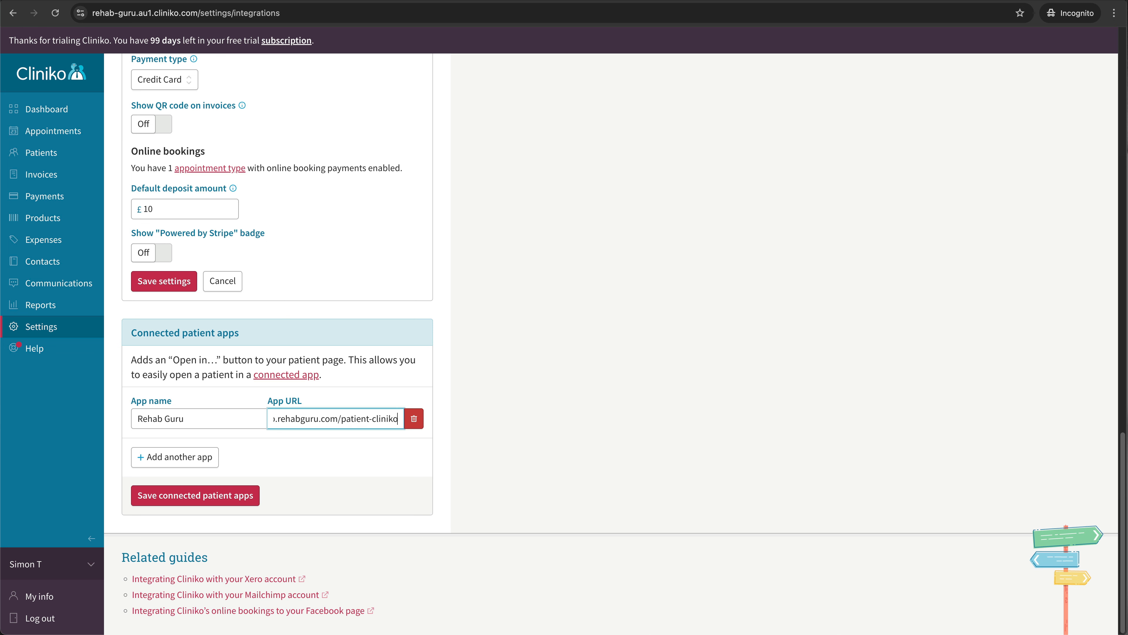
pyautogui.click(233, 499)
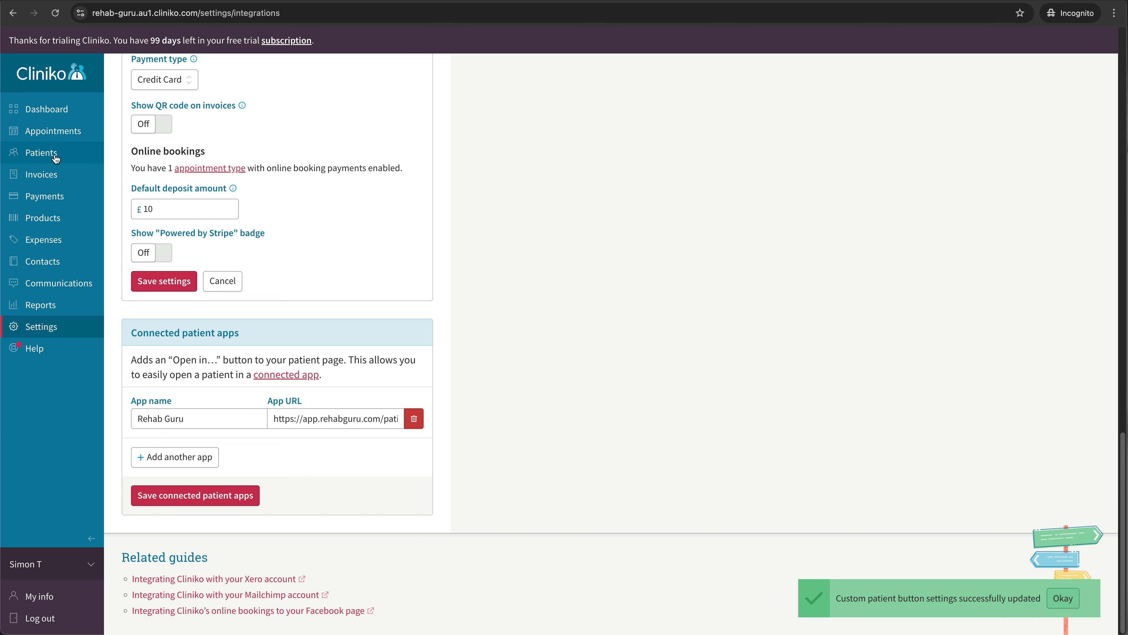
# - Open the fourth listed Cliniko patient in Rehab Guru and import them as a client with team viewing and editing allowed
pyautogui.click(41, 154)
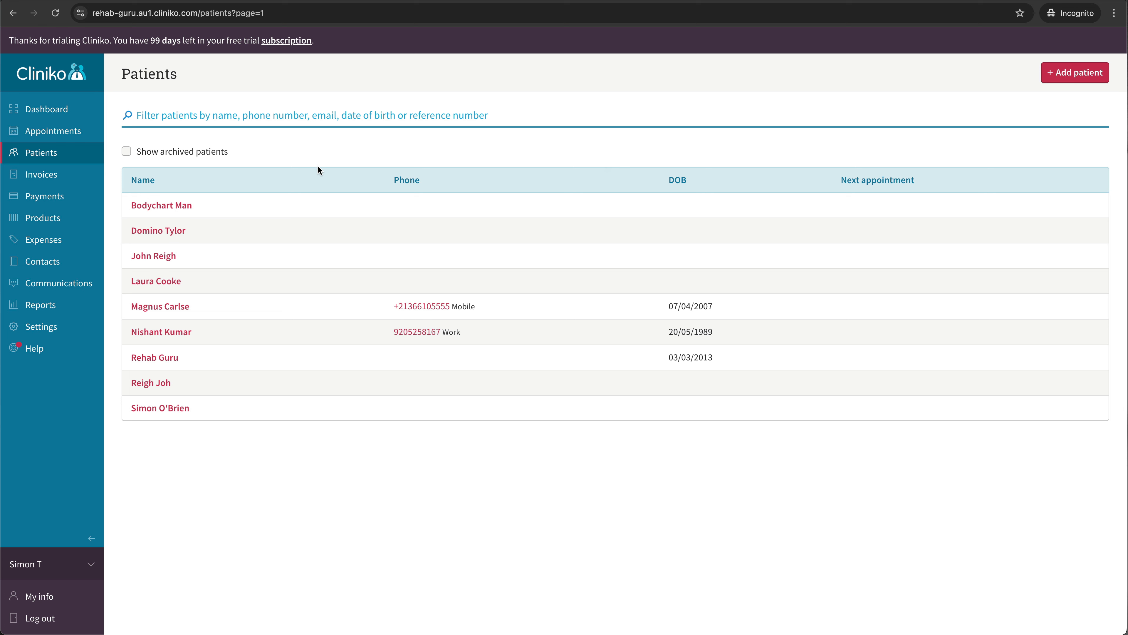
pyautogui.click(167, 285)
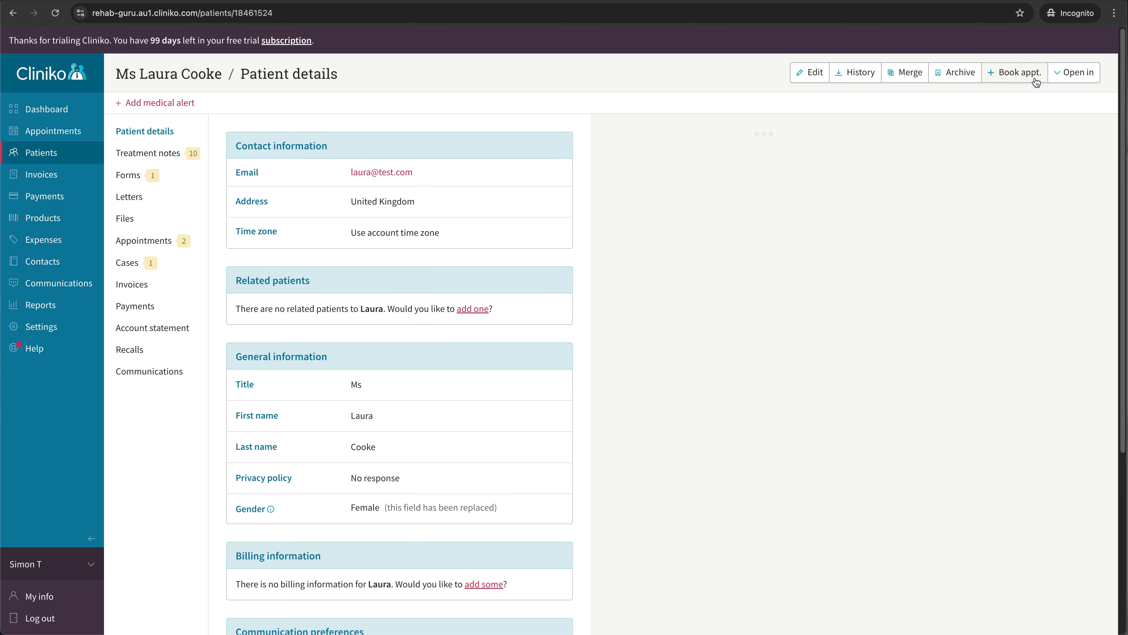
pyautogui.click(1078, 73)
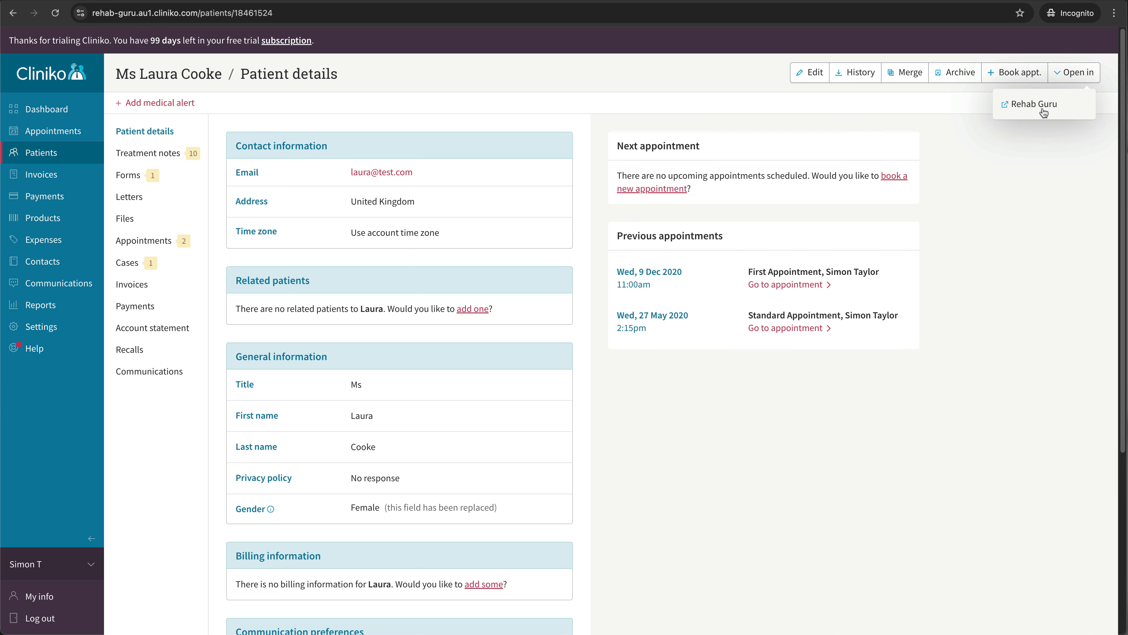
pyautogui.click(1105, 86)
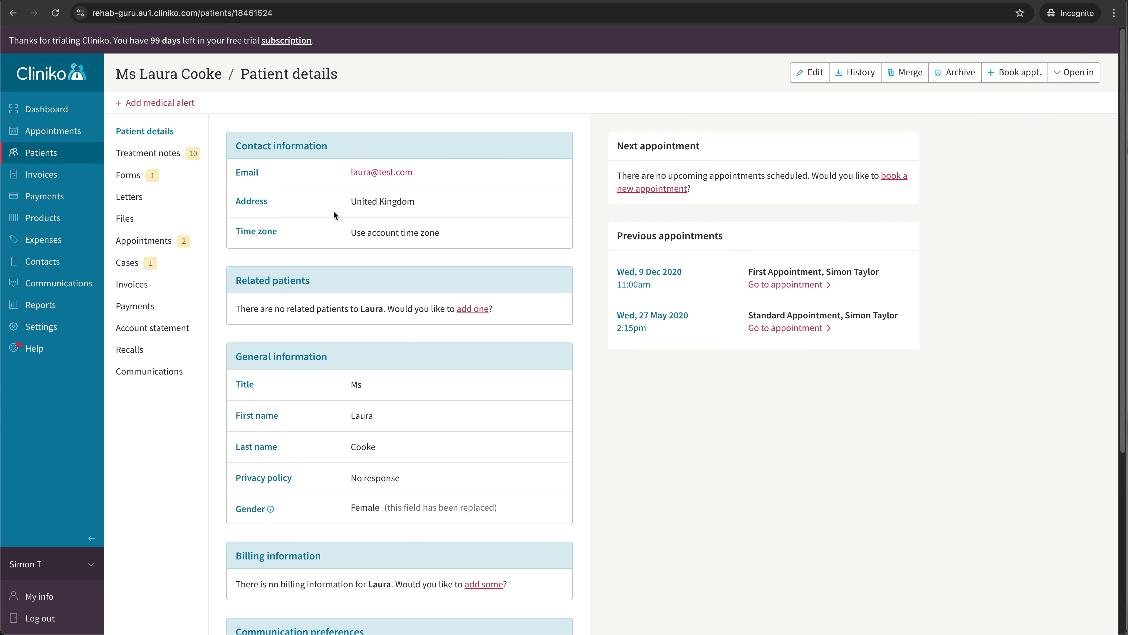
pyautogui.click(1085, 74)
pyautogui.click(1041, 110)
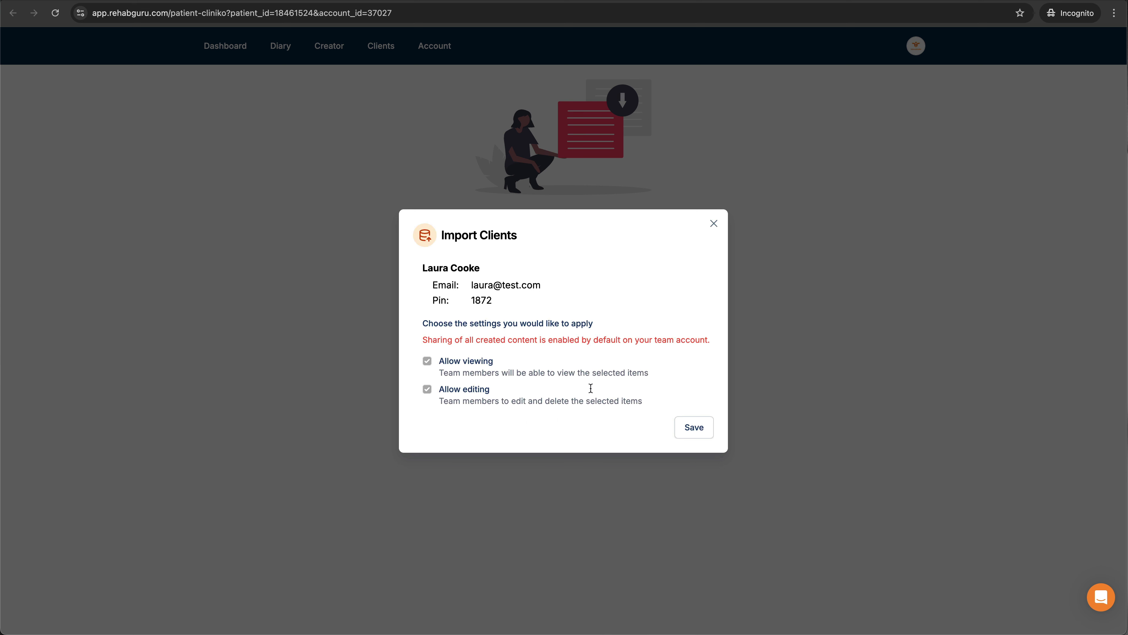
pyautogui.click(688, 433)
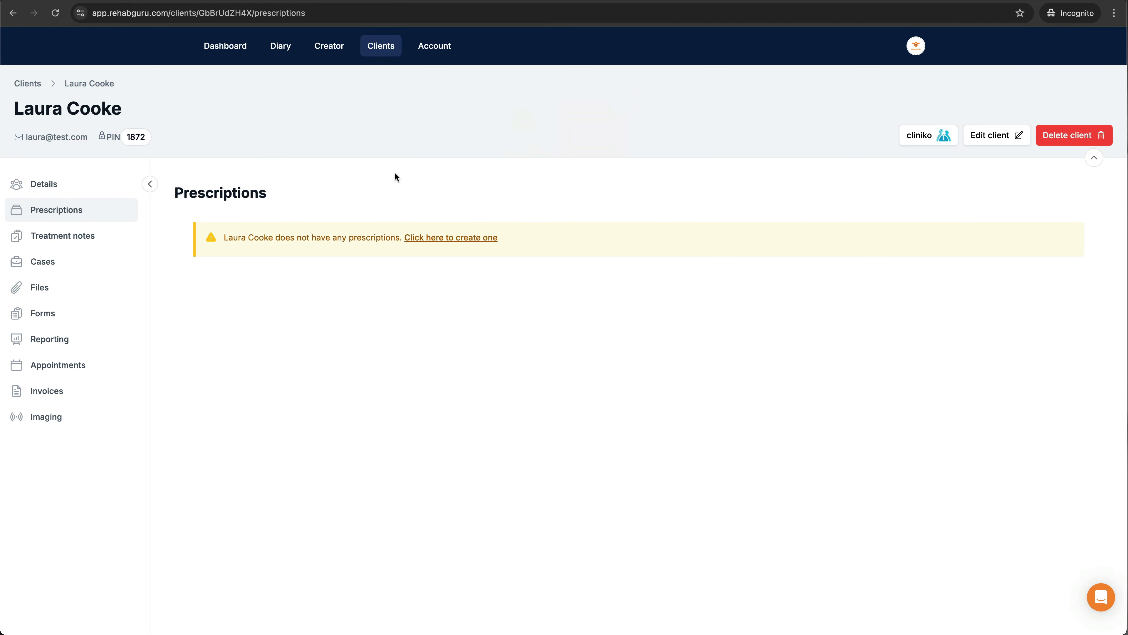
# - Return from the imported client to their linked Cliniko record and view the connected apps it can be opened in
pyautogui.click(925, 145)
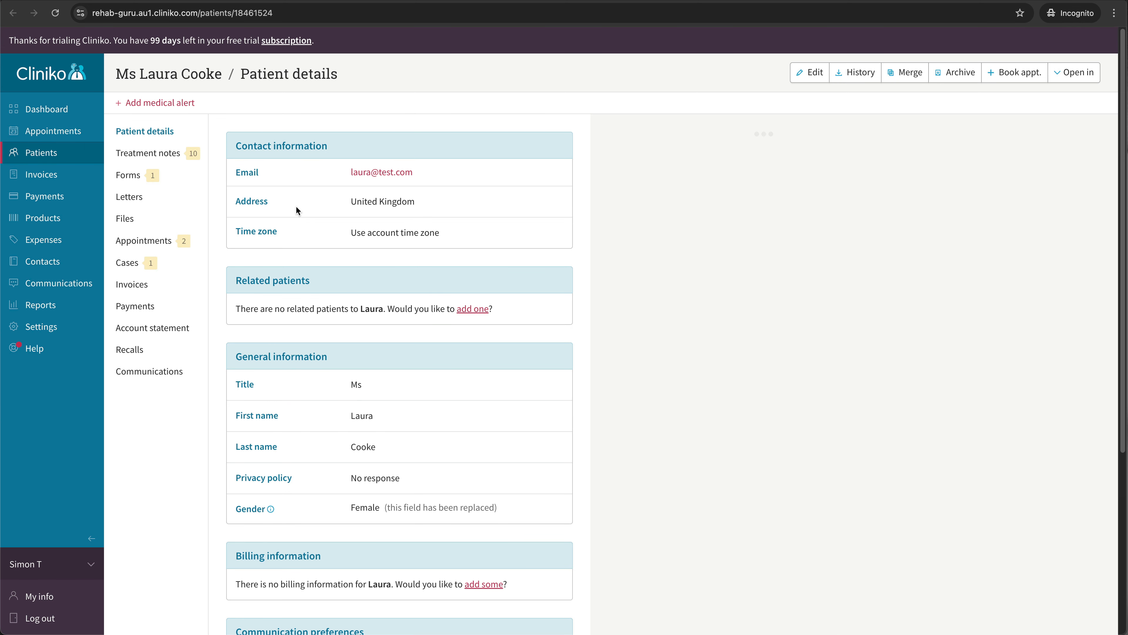
pyautogui.click(1086, 75)
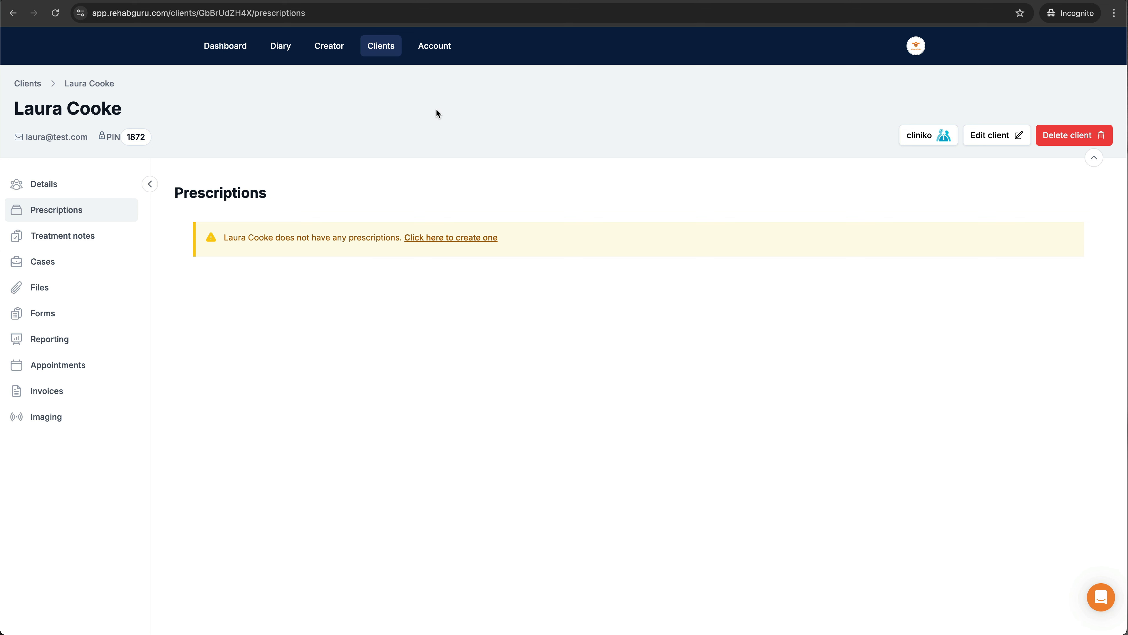
# - Switch to Rehab Guru, build a programme from the Crab and Plank exercises, and open its publishing settings
pyautogui.click(322, 52)
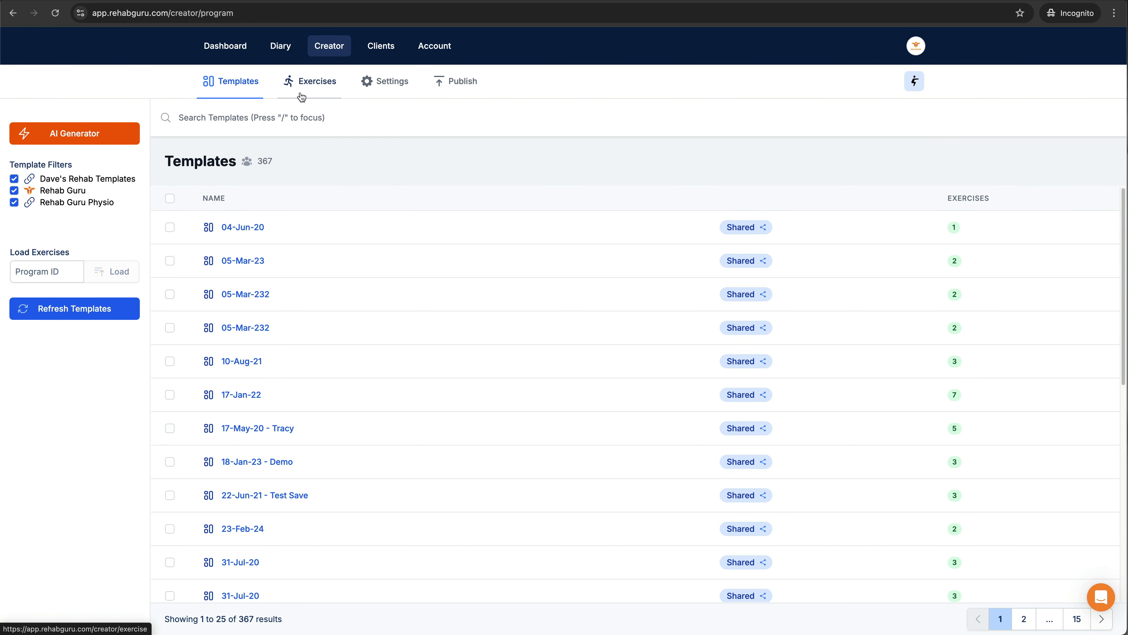
pyautogui.click(332, 87)
pyautogui.click(368, 335)
pyautogui.click(604, 335)
pyautogui.click(455, 87)
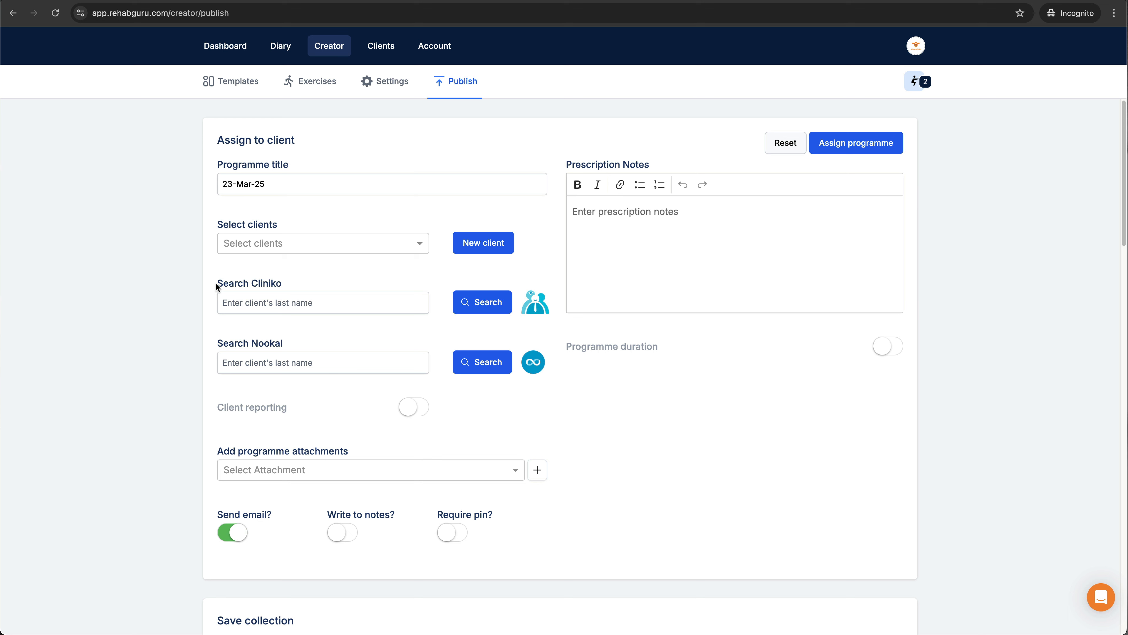
# - Locate the Cliniko client search in the assignment form and check Cliniko's patient list for a last name to use
pyautogui.click(298, 283)
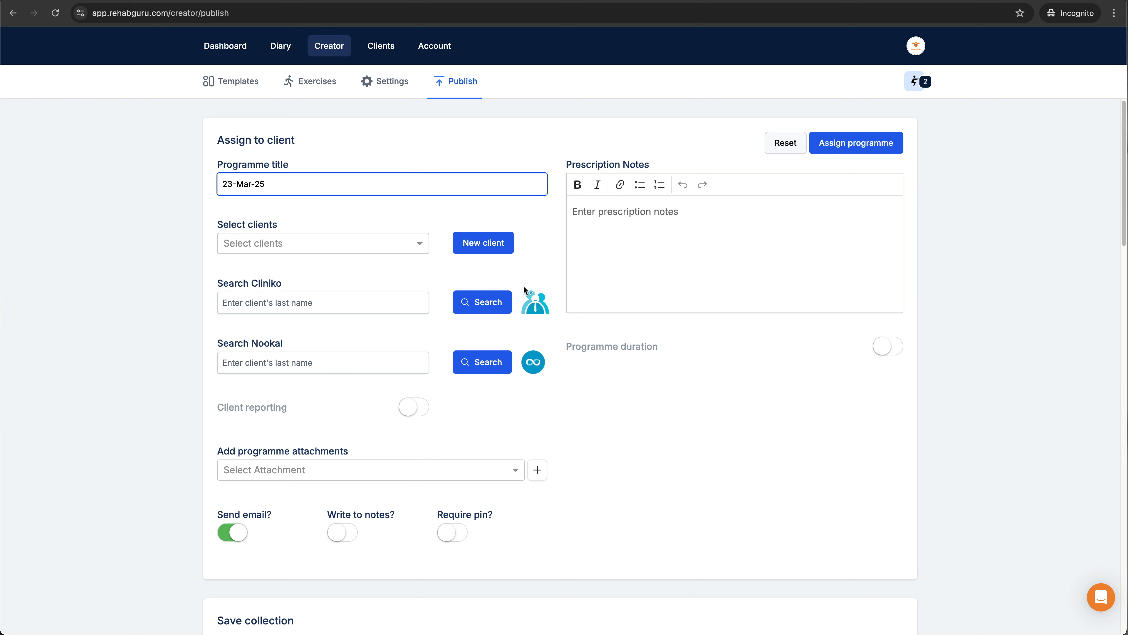
pyautogui.click(298, 305)
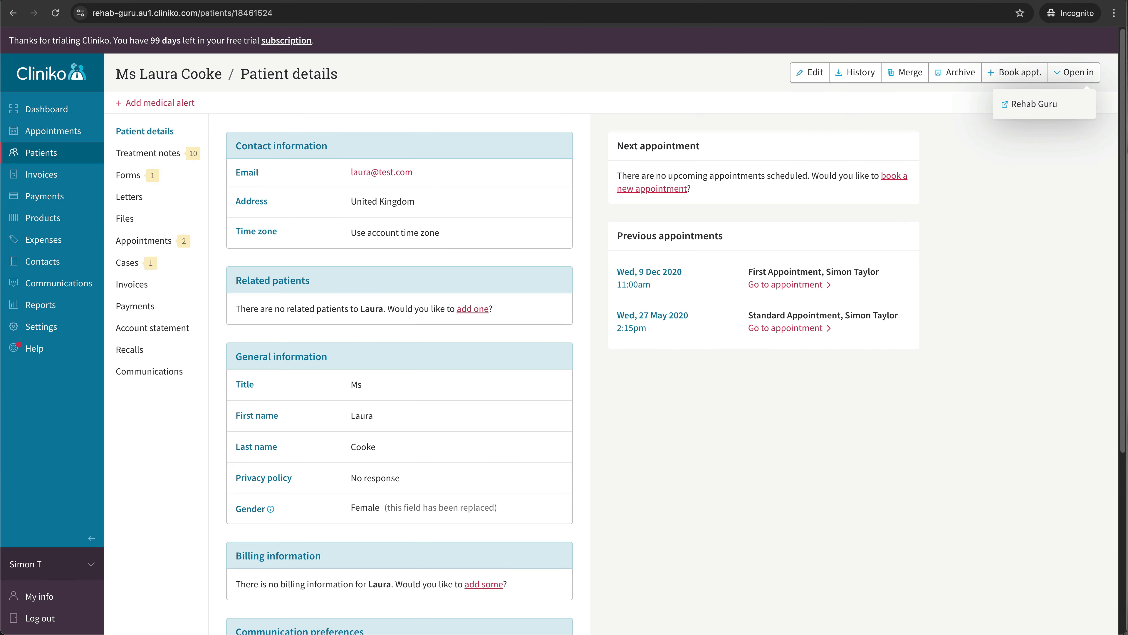
pyautogui.click(83, 157)
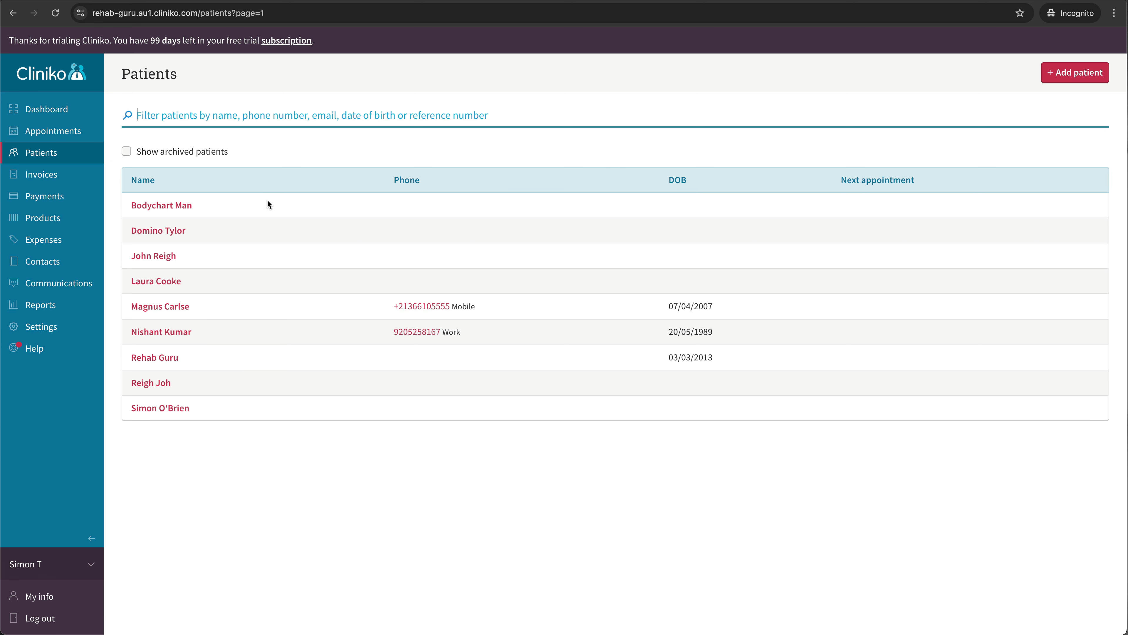
pyautogui.click(297, 105)
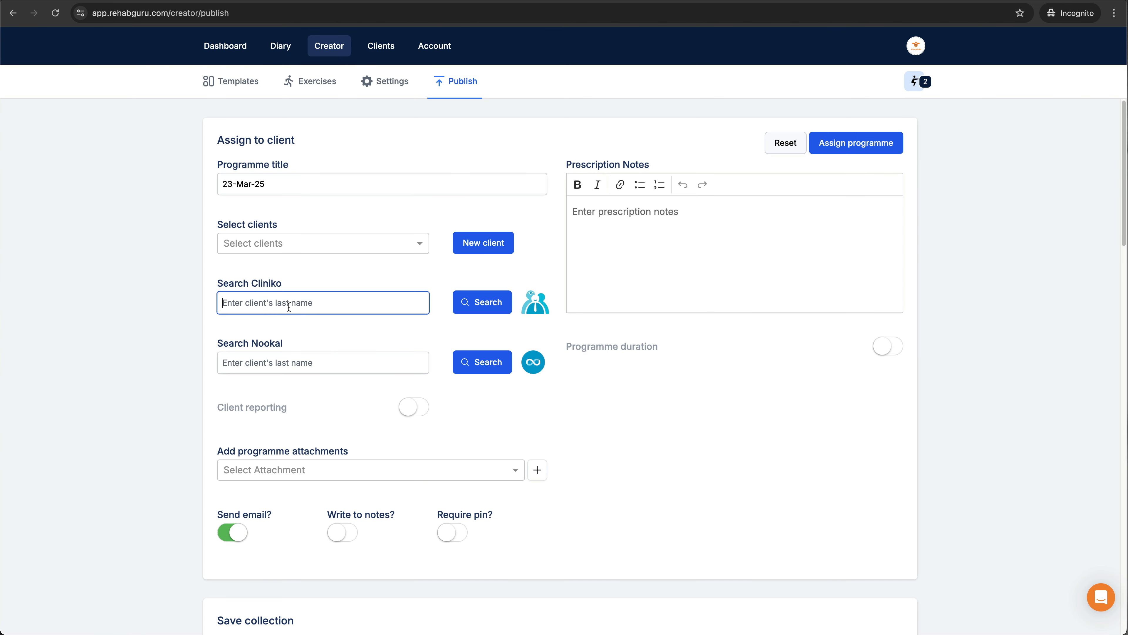
# - Search Cliniko by the patient's last name from the Rehab Guru assignment form and import the matching client
pyautogui.write('kumar')
pyautogui.click(467, 311)
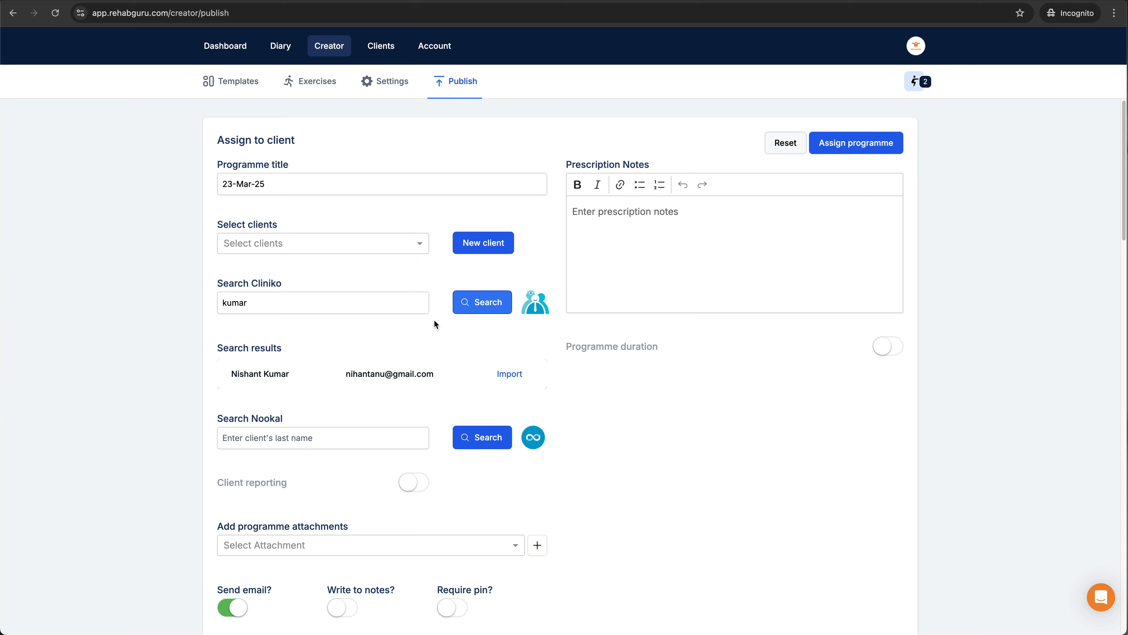
pyautogui.click(510, 374)
pyautogui.click(687, 412)
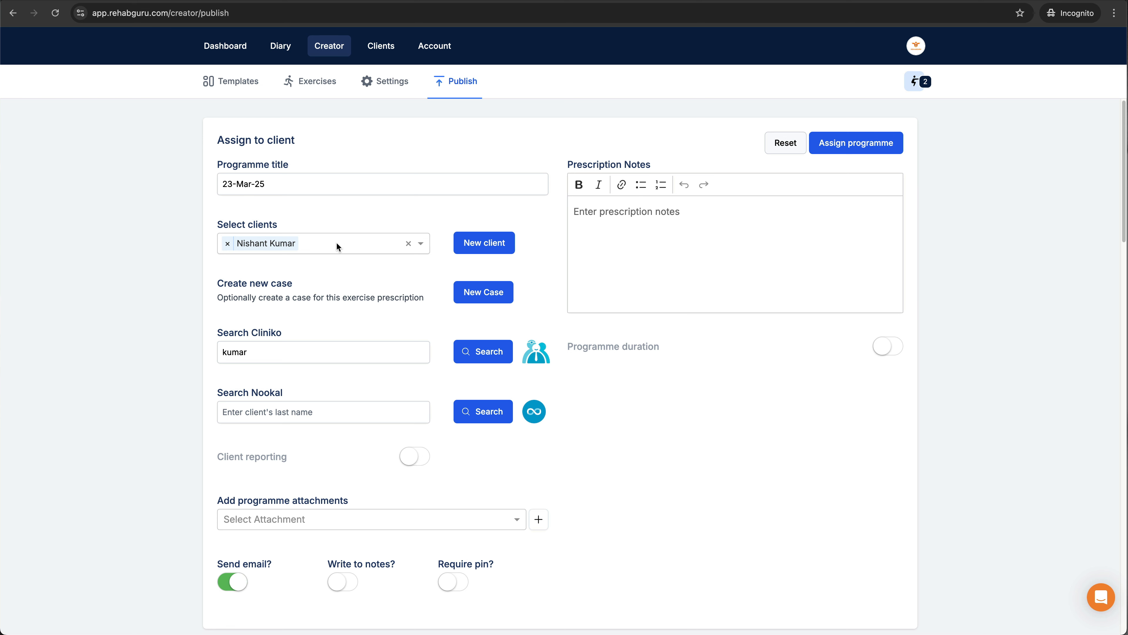
# - Enable writing to notes, turn off email sending, and assign the 23-Mar-25 programme to the imported client
pyautogui.moveTo(217, 225); pyautogui.dragTo(285, 229)
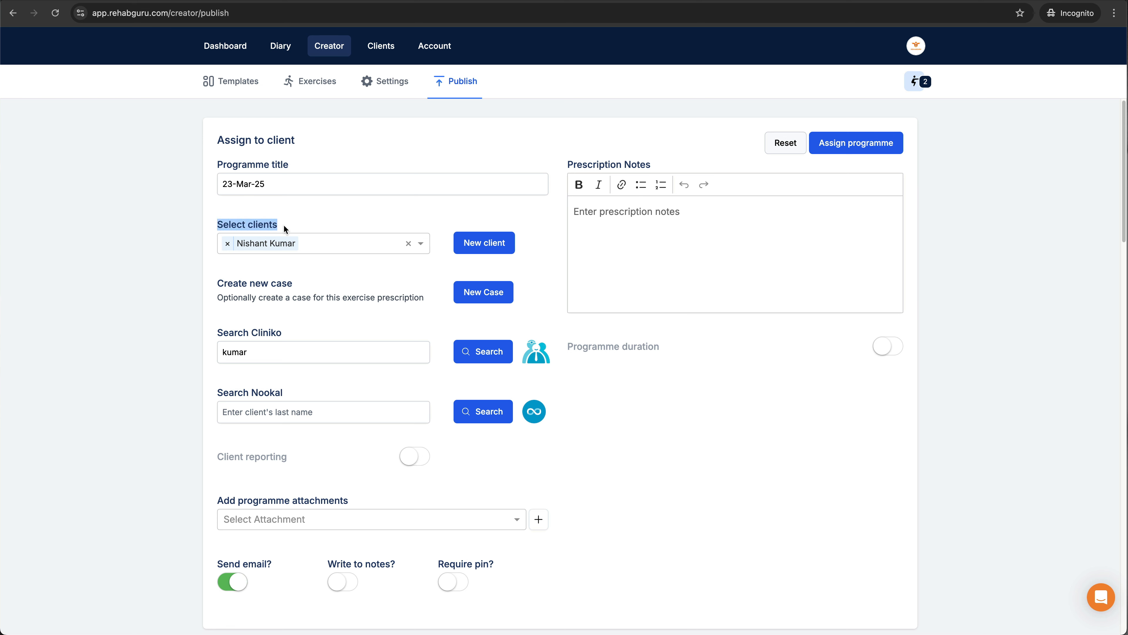
pyautogui.click(287, 226)
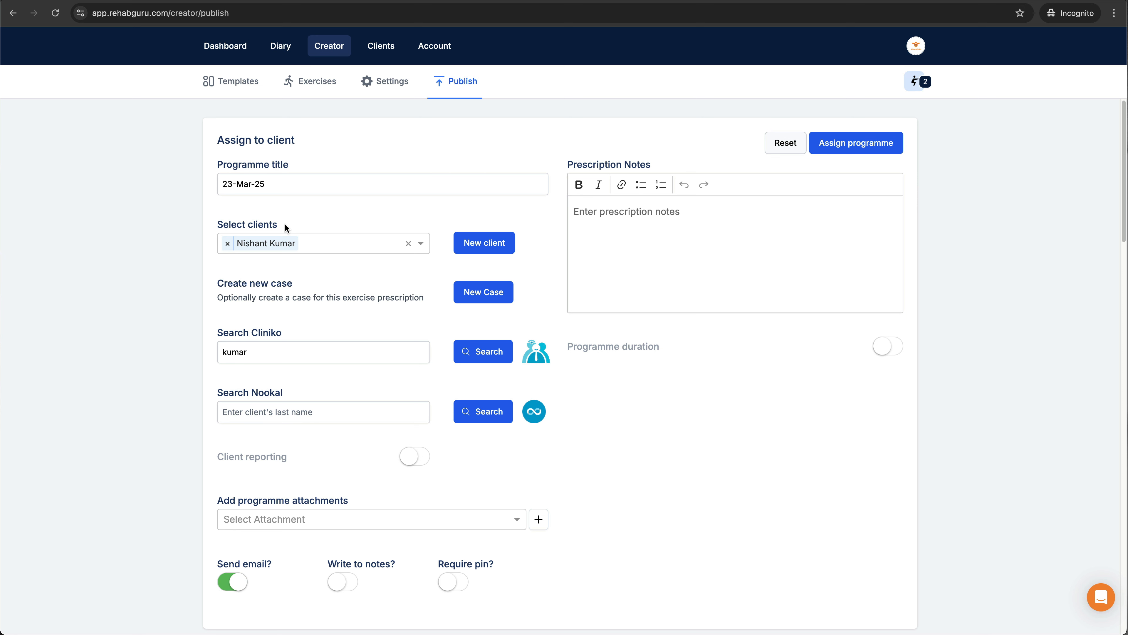
pyautogui.click(344, 581)
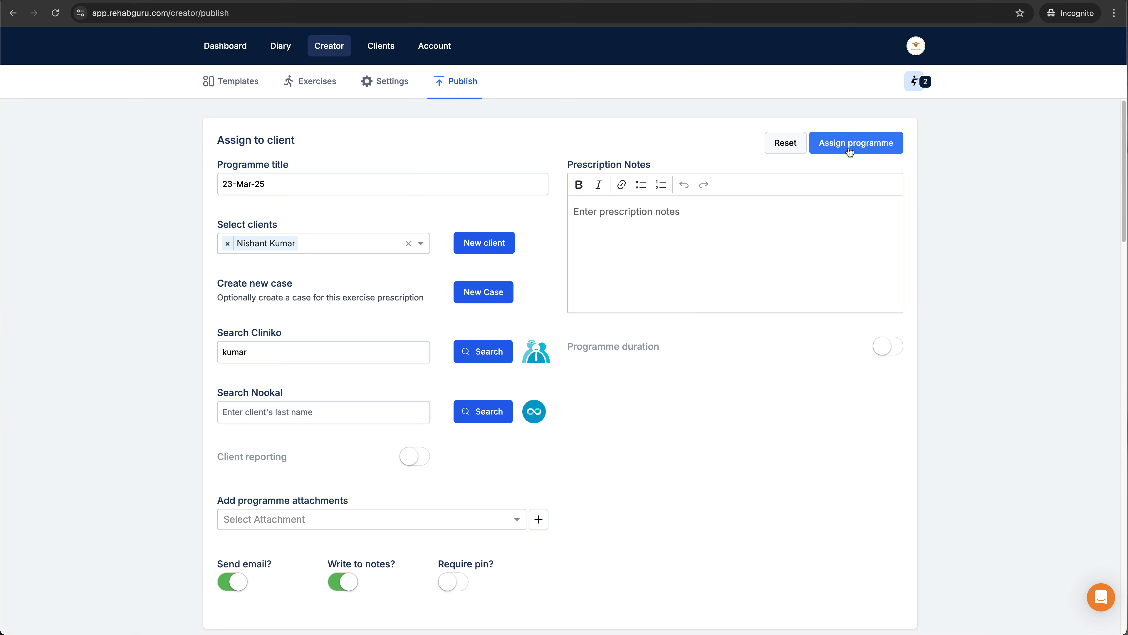
pyautogui.click(240, 583)
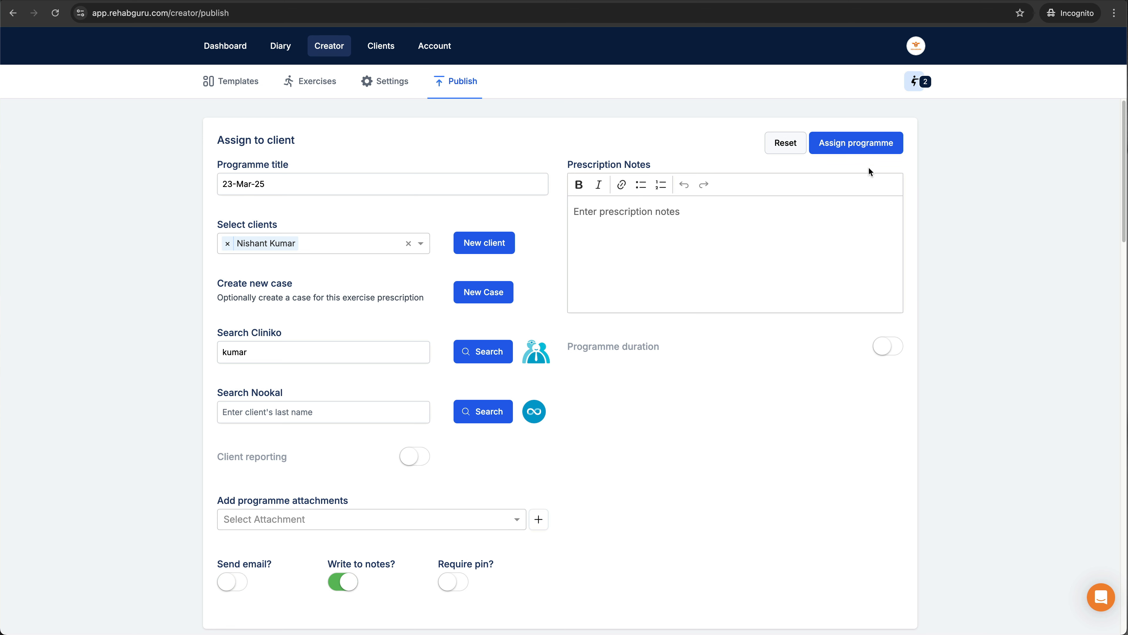
pyautogui.click(872, 145)
pyautogui.click(706, 397)
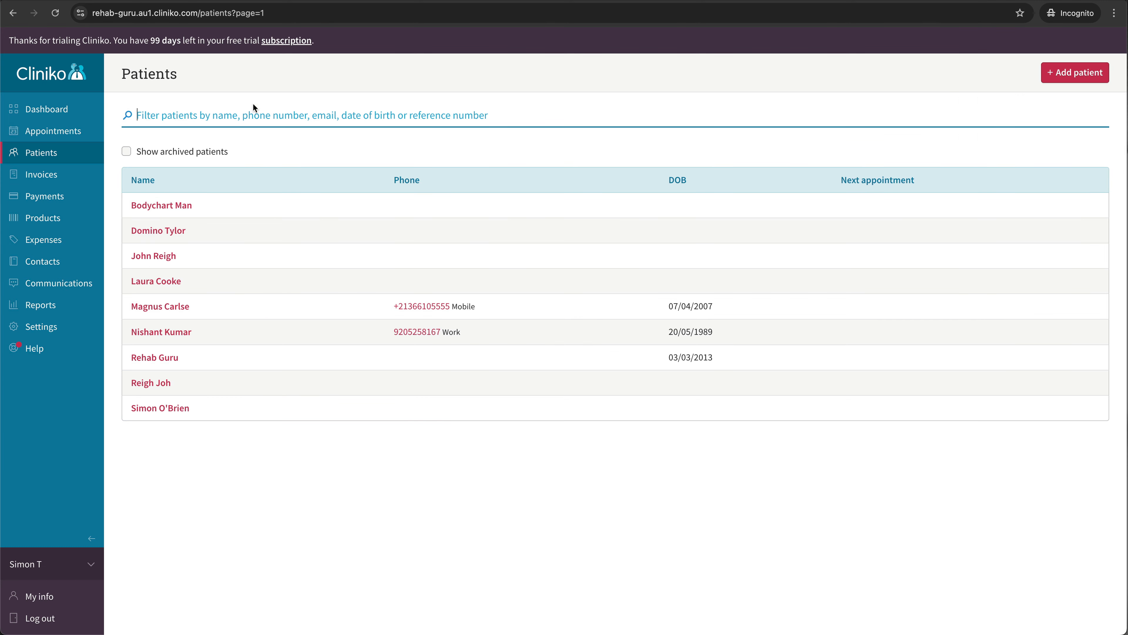
# - Switch to Cliniko and examine the 23-Mar-25 prescription's ID, URL and exercise list in the patient's treatment notes
pyautogui.click(42, 154)
pyautogui.click(161, 332)
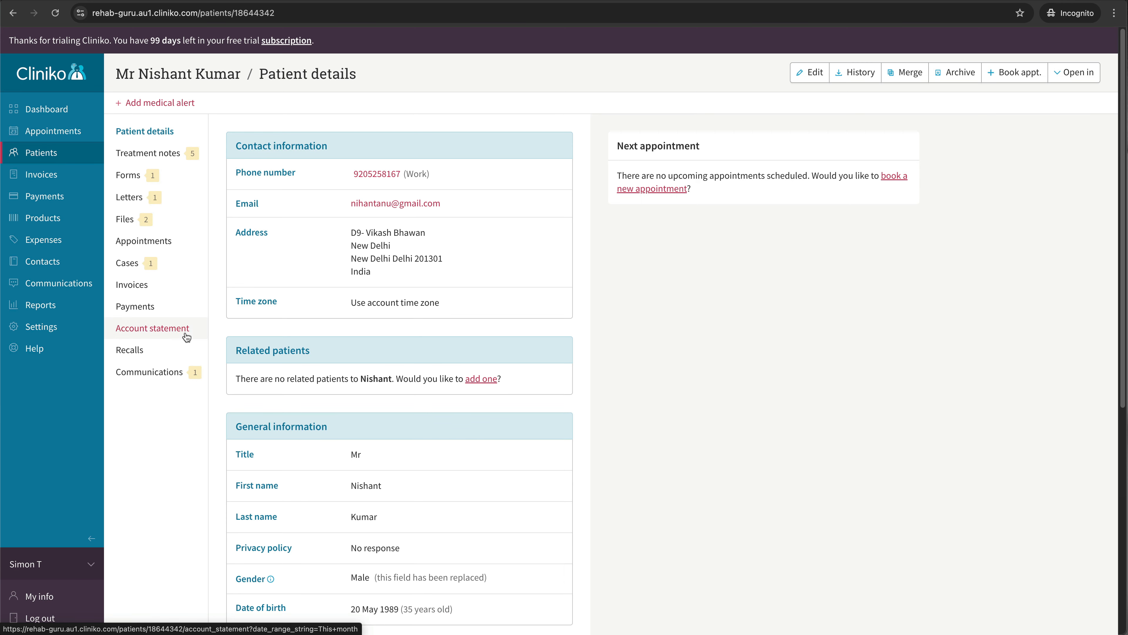
pyautogui.click(165, 160)
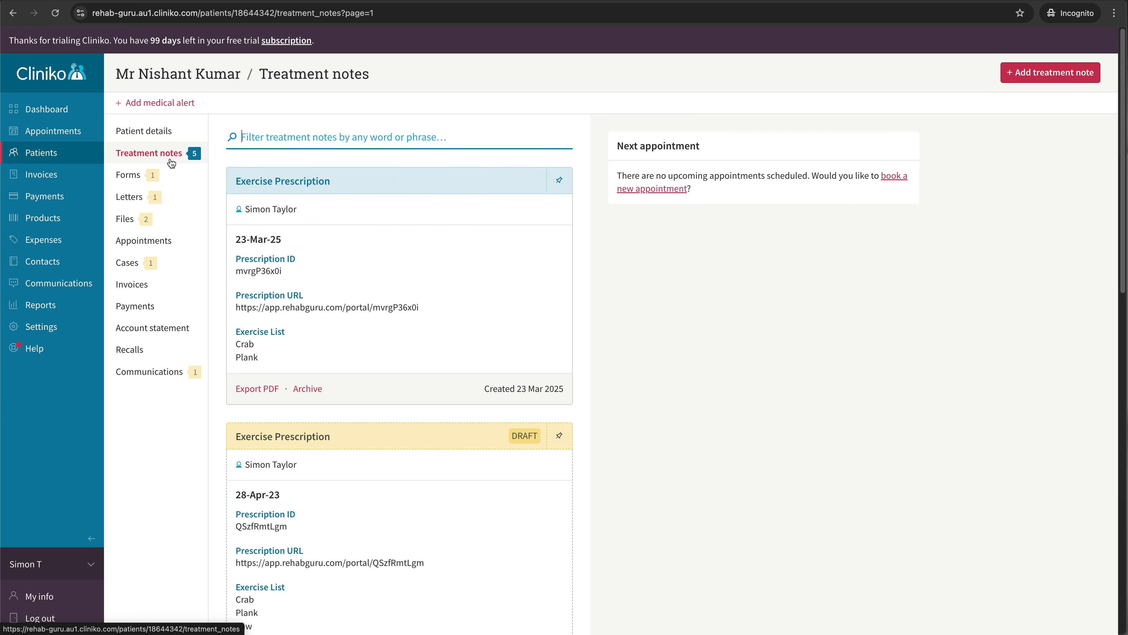
pyautogui.moveTo(235, 240); pyautogui.dragTo(238, 343)
pyautogui.click(317, 349)
pyautogui.click(308, 350)
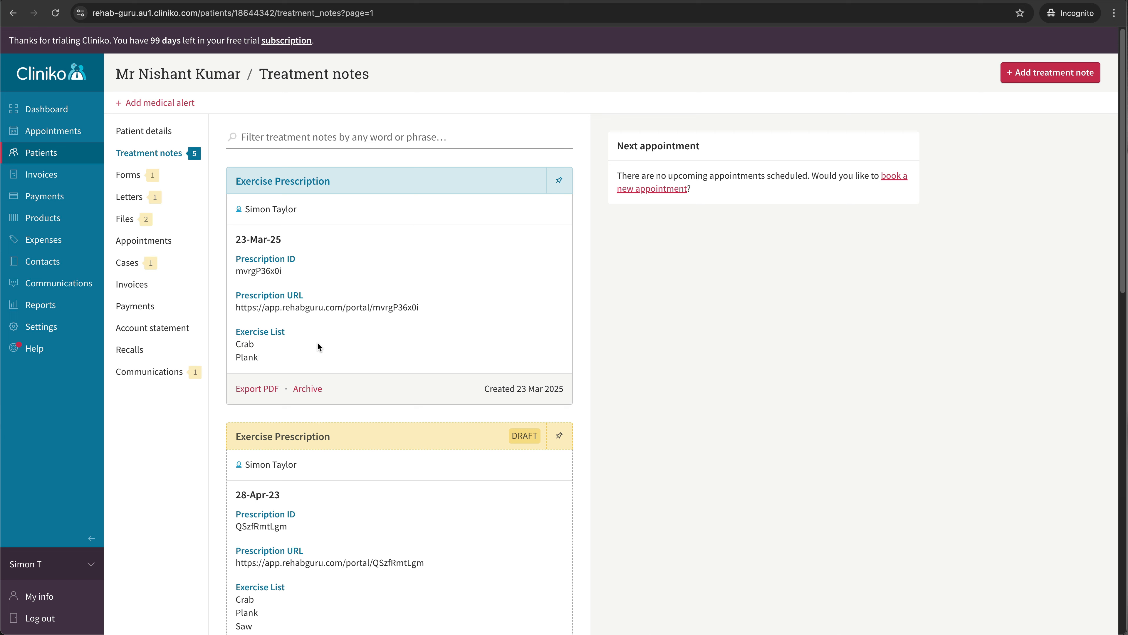
pyautogui.moveTo(440, 311); pyautogui.dragTo(238, 311)
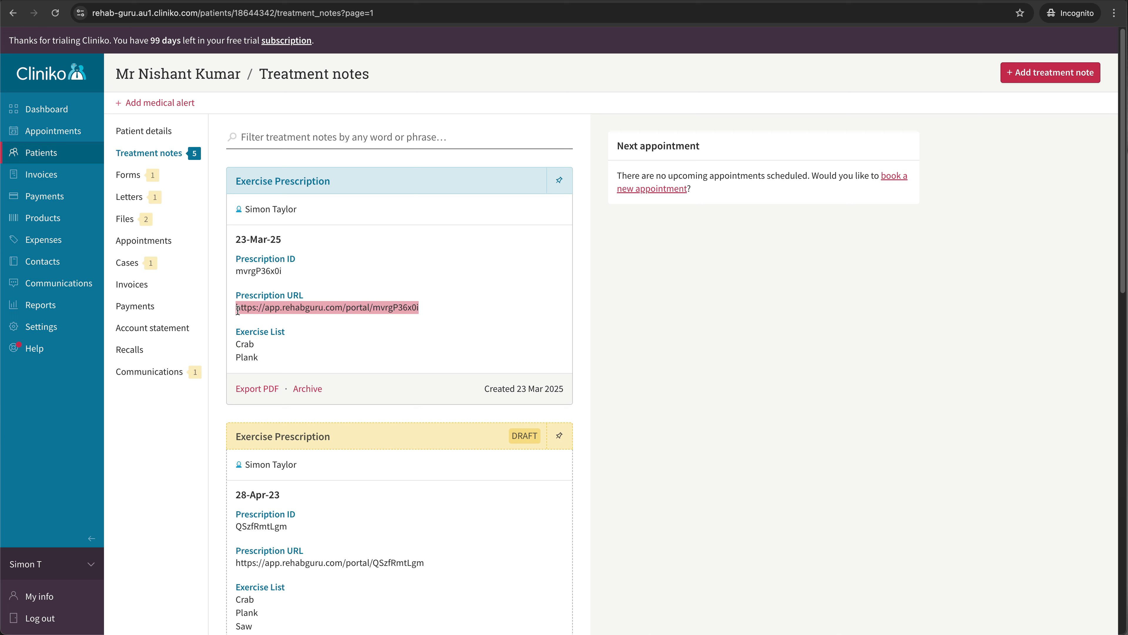
pyautogui.click(441, 306)
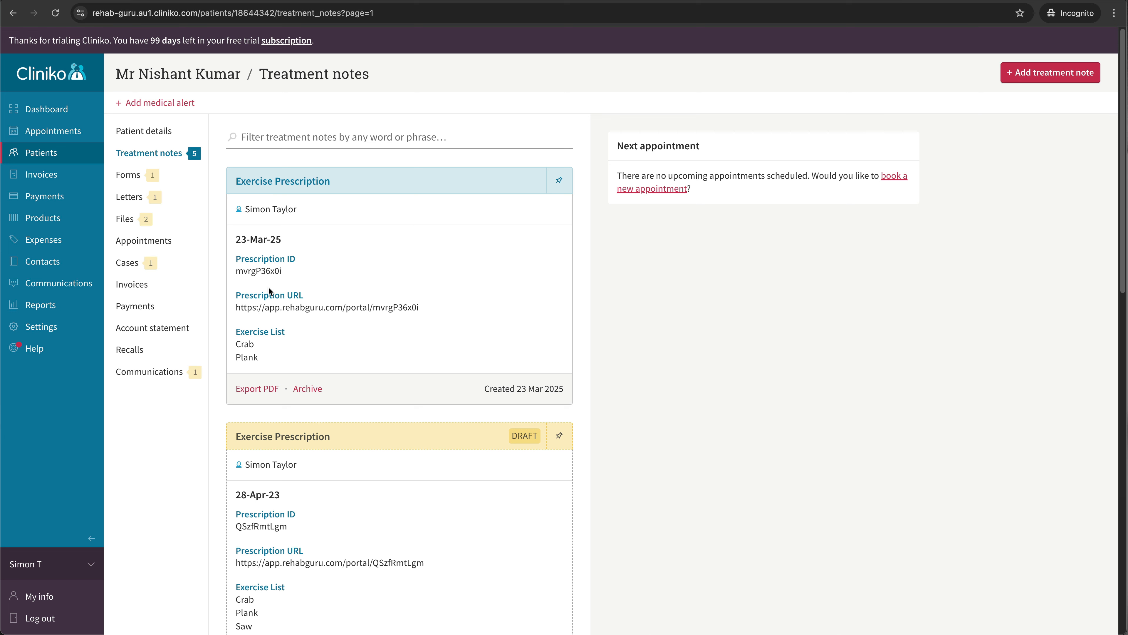
pyautogui.doubleClick(258, 271)
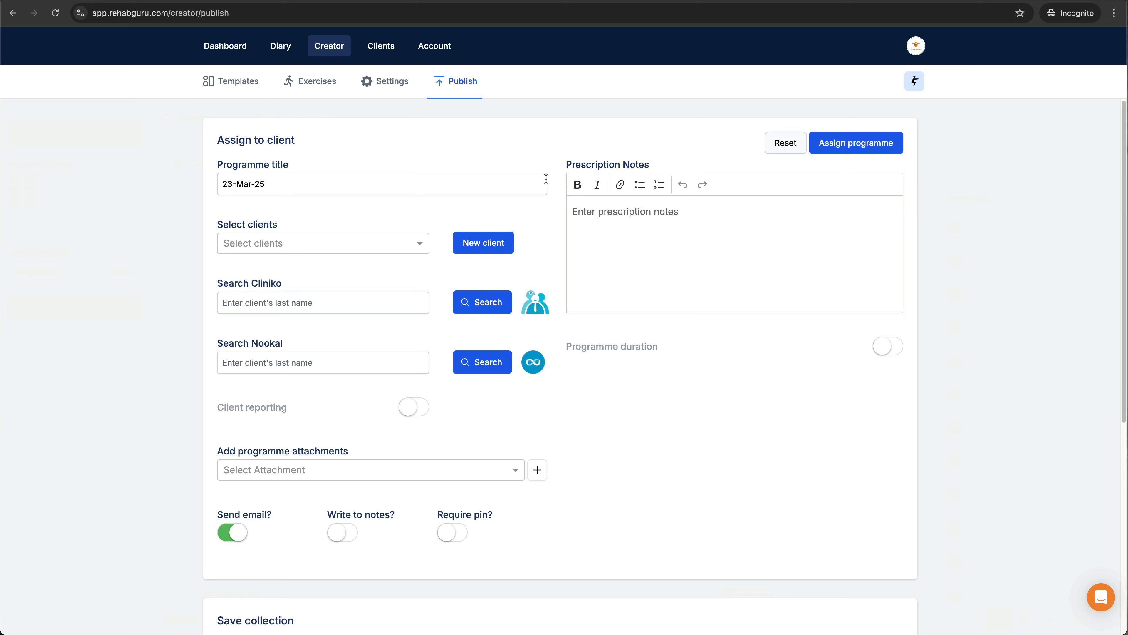
# - Switch to Rehab Guru, search the clients by the patient's last name, and open their prescriptions
pyautogui.click(369, 57)
pyautogui.click(268, 80)
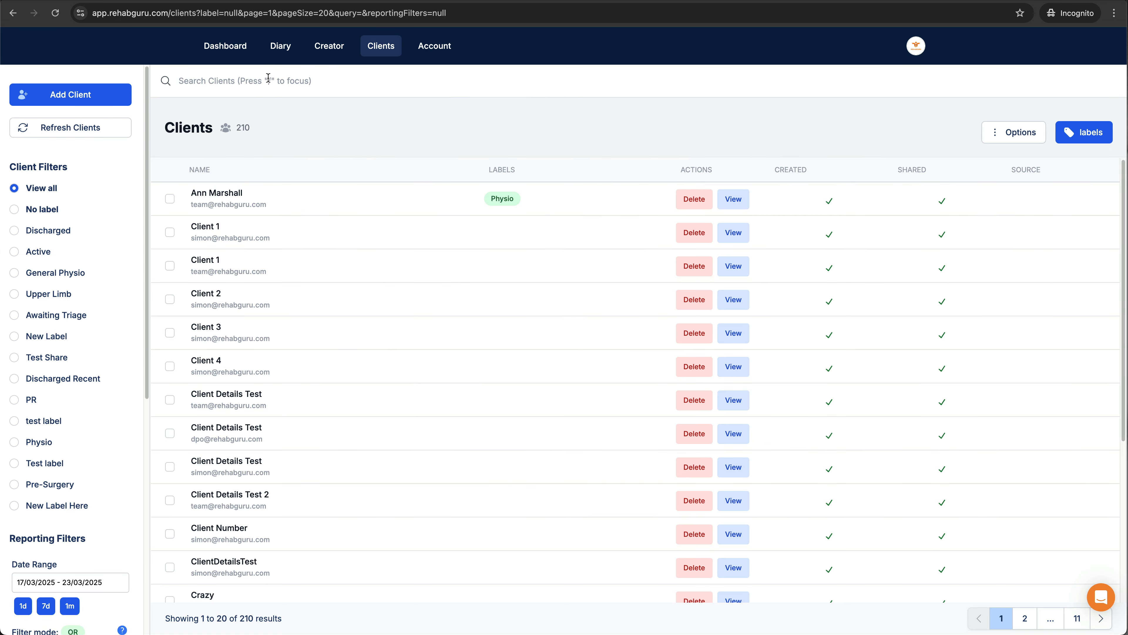
pyautogui.write('kumar')
pyautogui.click(680, 201)
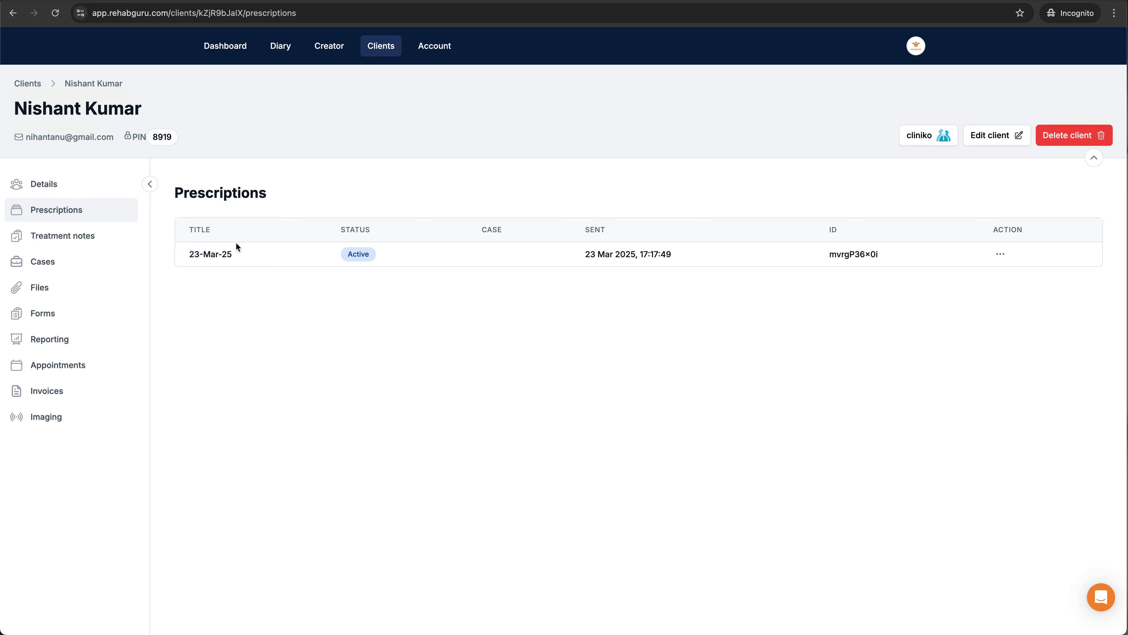
# - Compare the client's treatment notes in Rehab Guru with the same patient's treatment notes in Cliniko
pyautogui.click(91, 236)
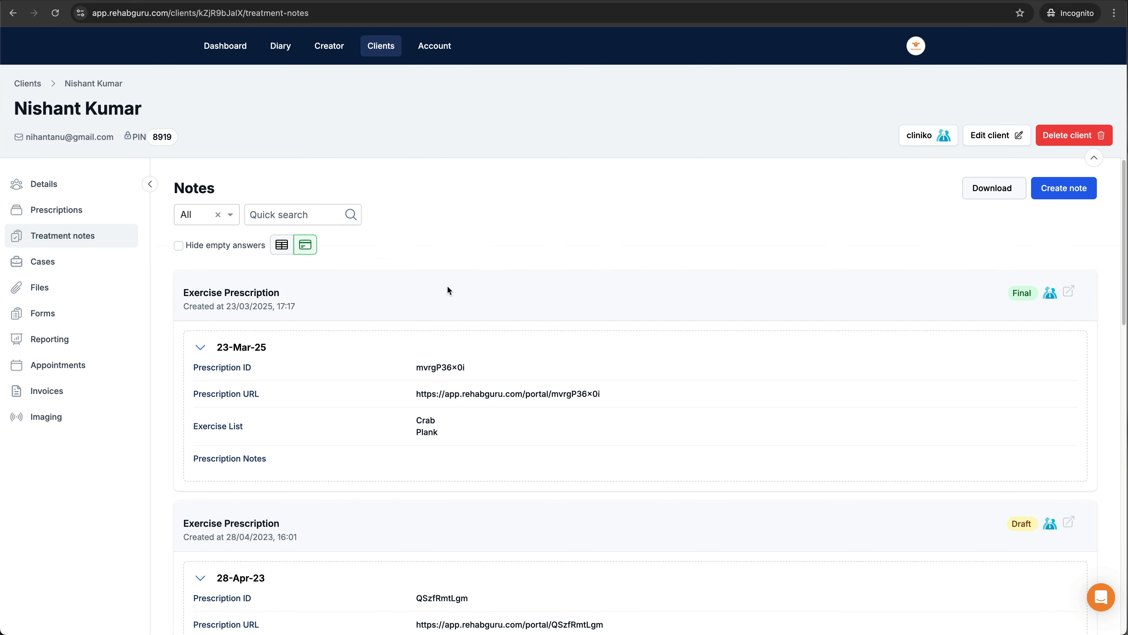
pyautogui.scroll(-5, 439, 289)
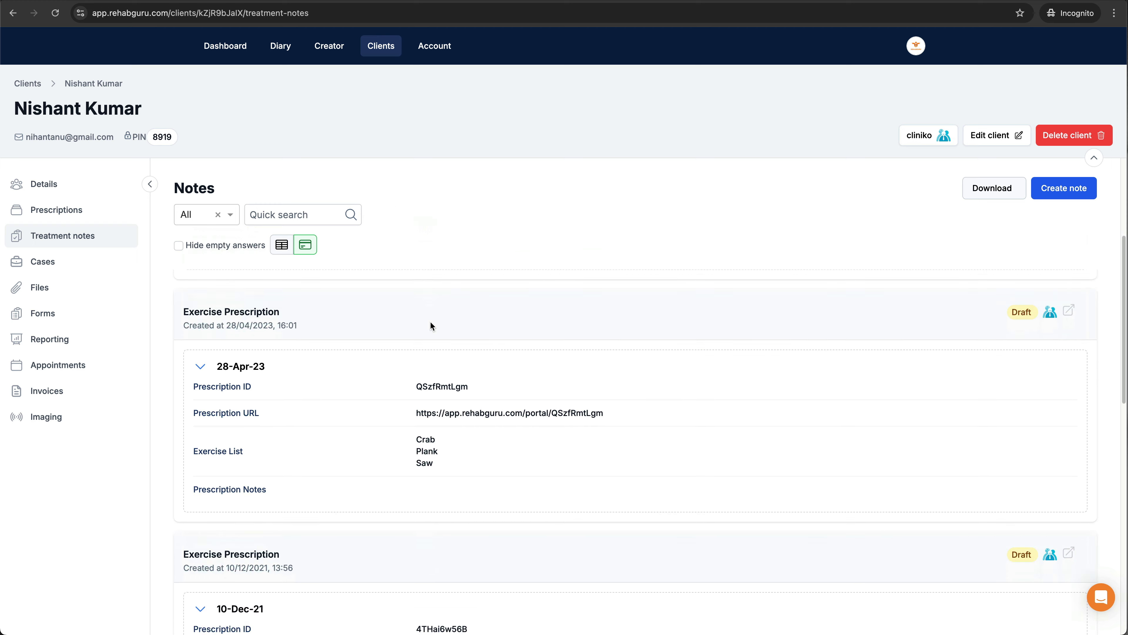
pyautogui.scroll(-10, 430, 327)
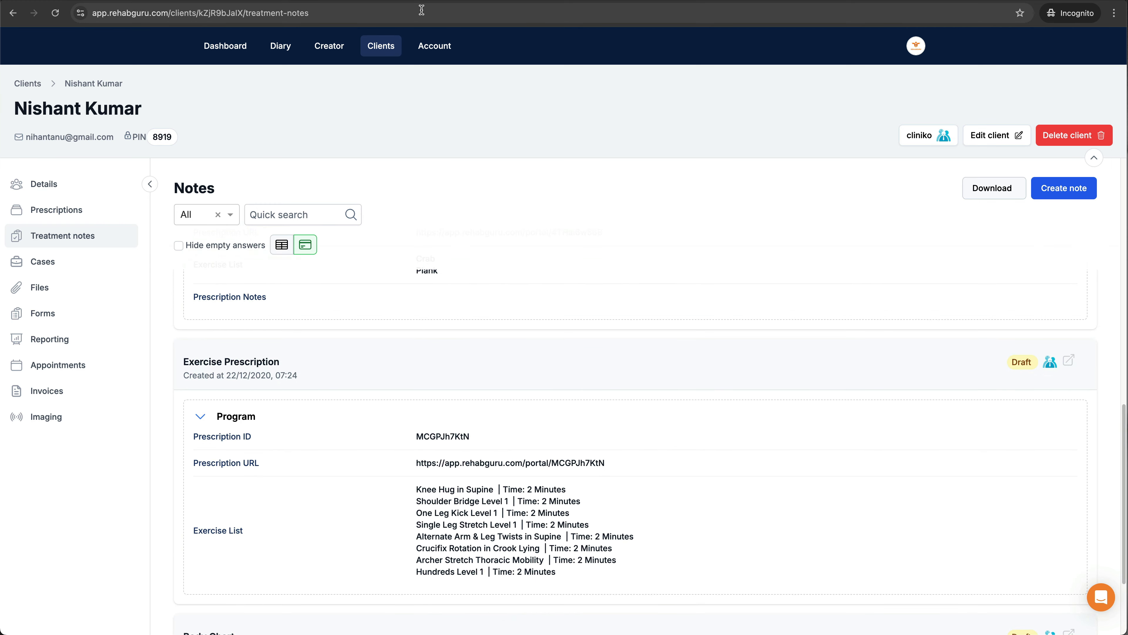
pyautogui.click(264, 1)
pyautogui.scroll(-9, 397, 308)
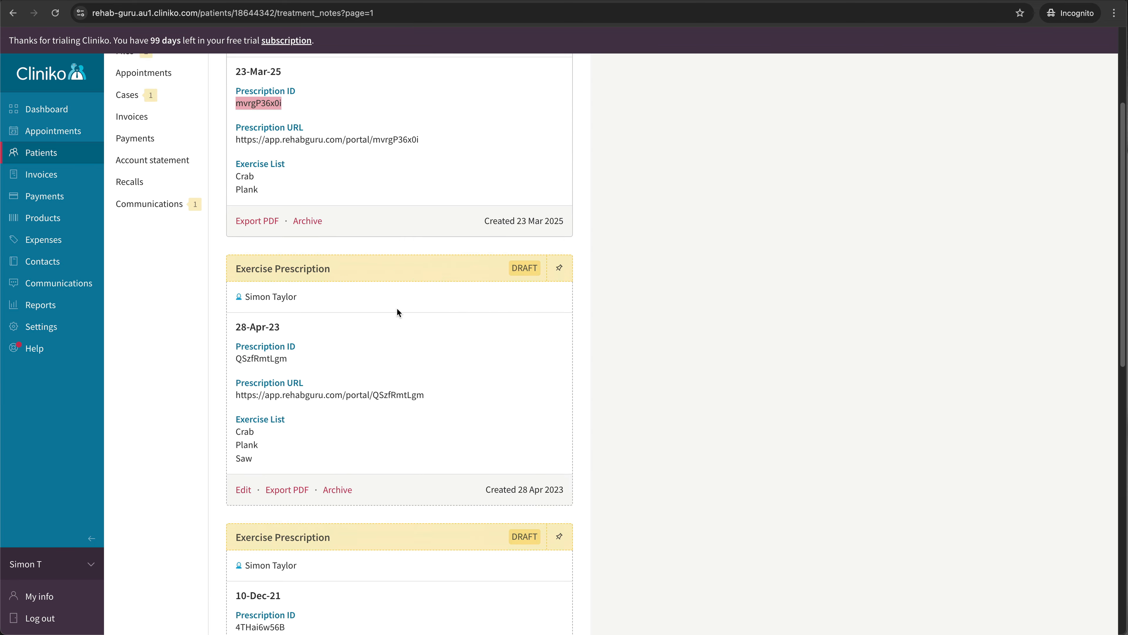
pyautogui.scroll(-2, 395, 310)
pyautogui.click(85, 1)
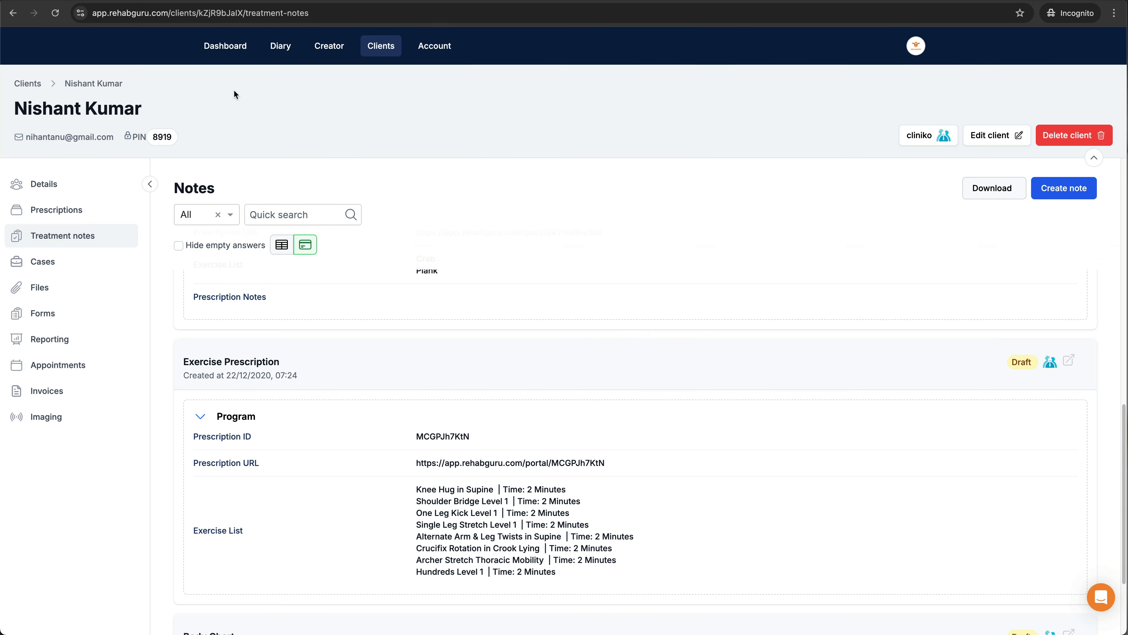
pyautogui.scroll(10, 510, 283)
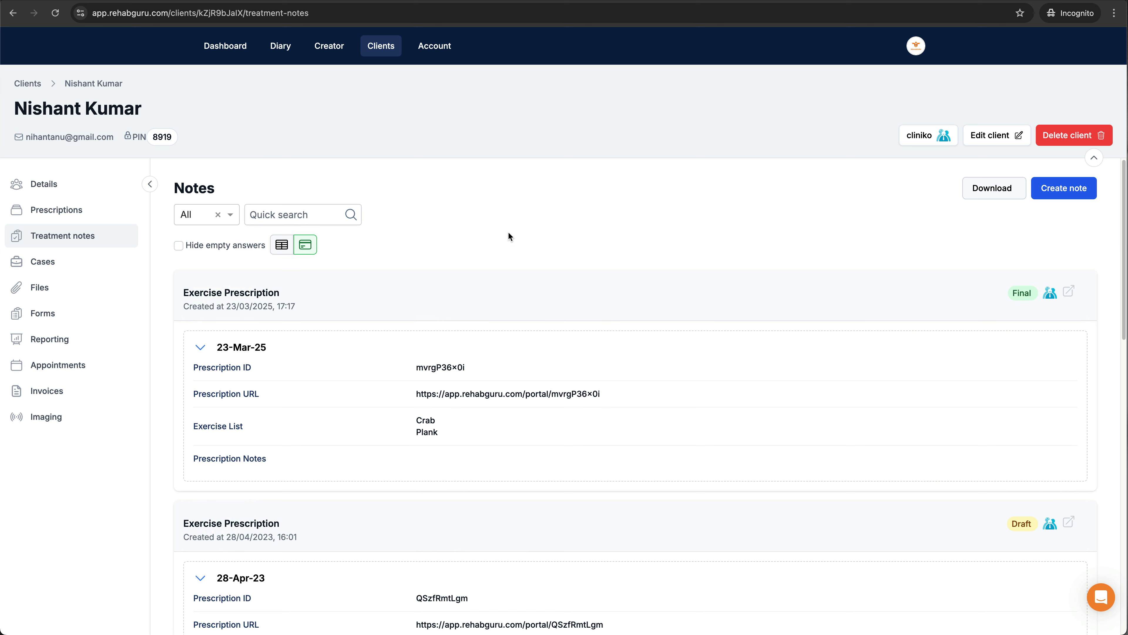
# - Review the client's treatment notes, then open the 23-Mar-25 programme's publishing options and enable writing to notes
pyautogui.scroll(-3, 507, 233)
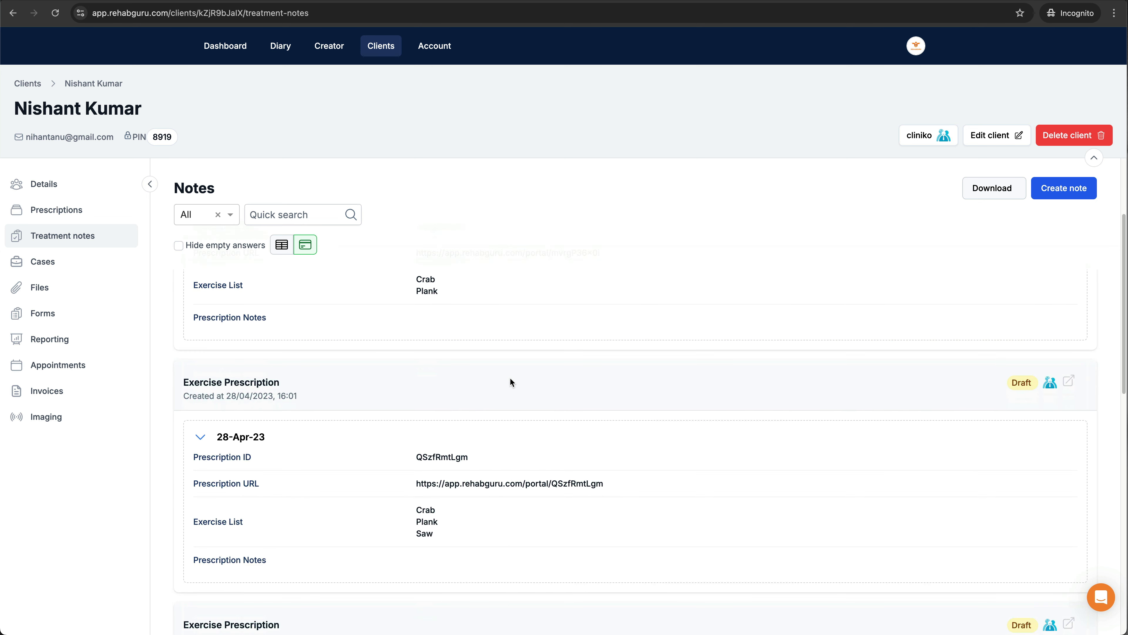
pyautogui.scroll(3, 506, 379)
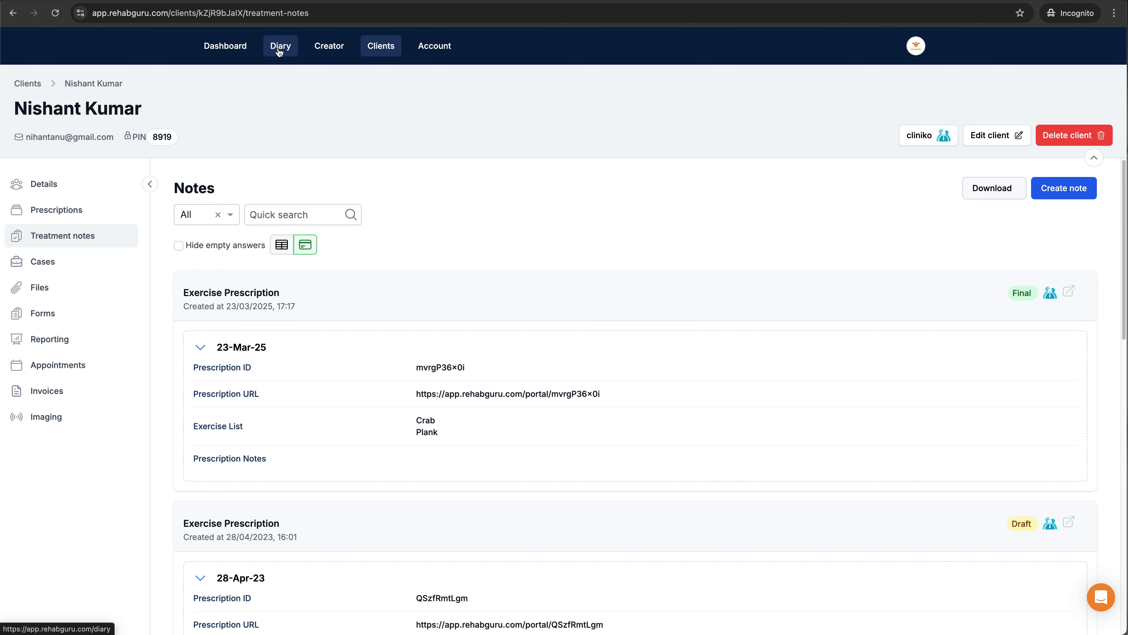
pyautogui.click(329, 50)
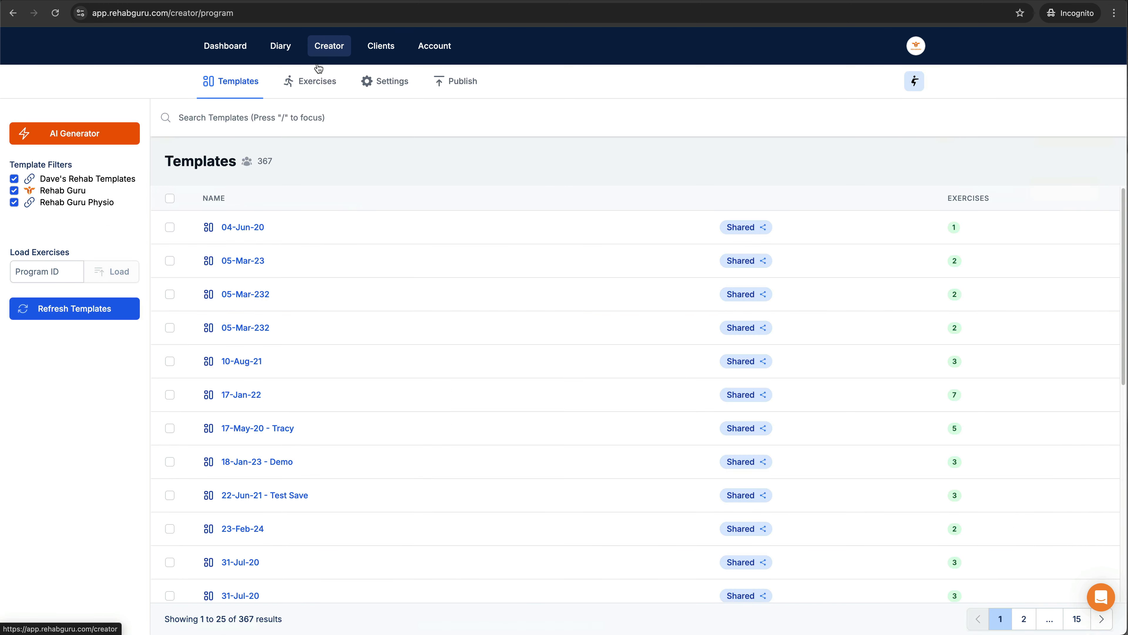
pyautogui.click(481, 91)
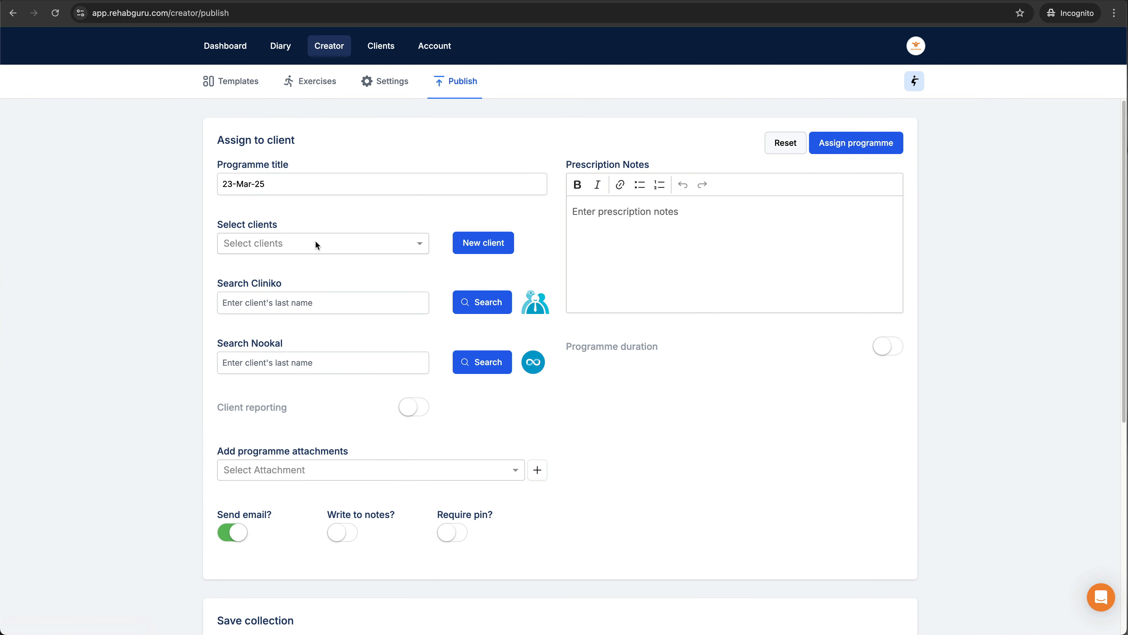
pyautogui.click(296, 303)
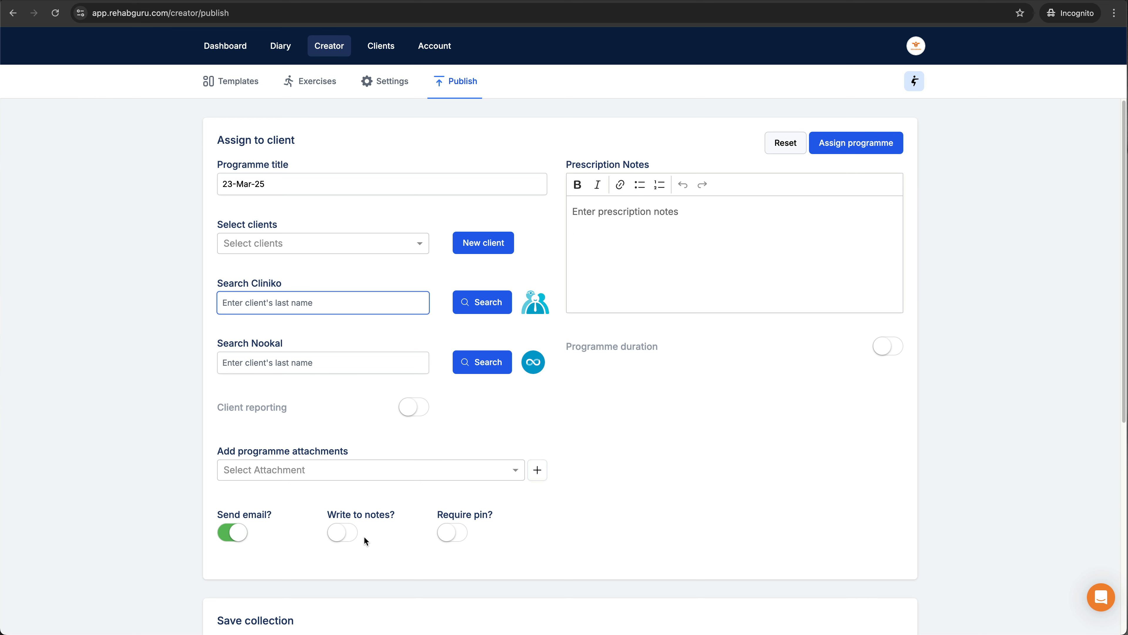
pyautogui.click(351, 533)
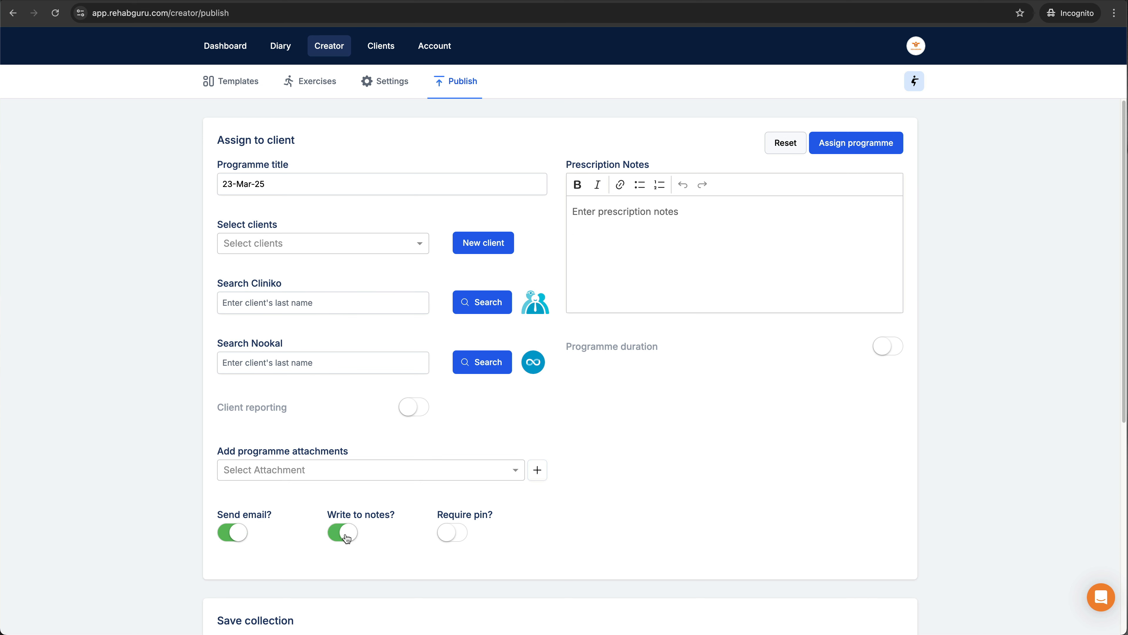
# - In the account preferences, enable writing prescriptions to the connected integration, keep automatic setting of entries to Final enabled, and save
pyautogui.click(432, 46)
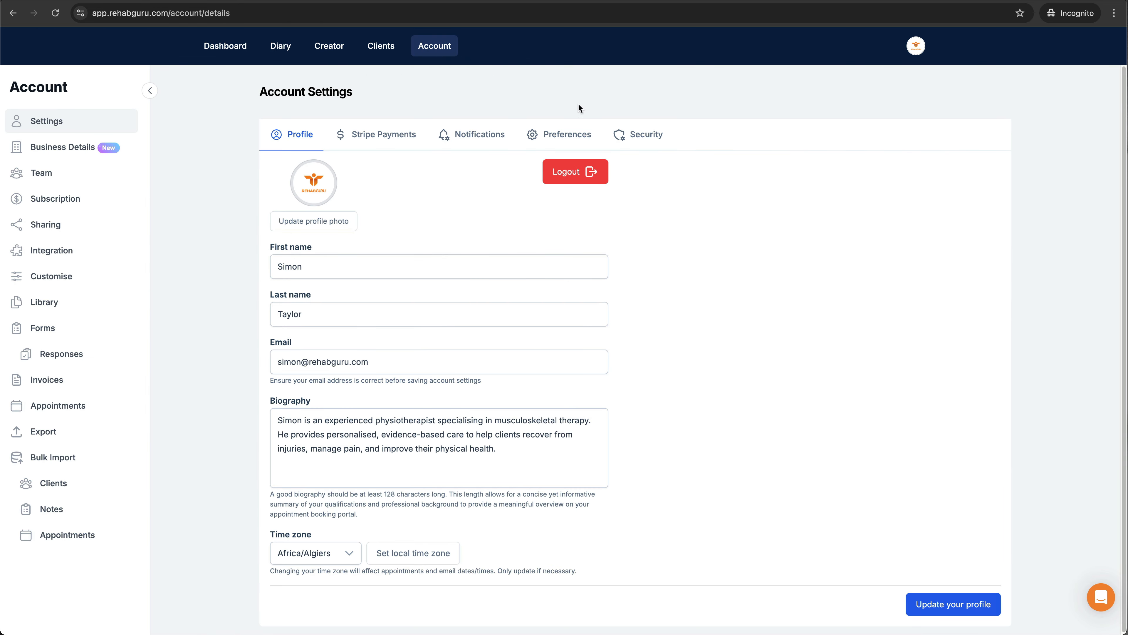
pyautogui.click(566, 137)
pyautogui.scroll(-3, 516, 209)
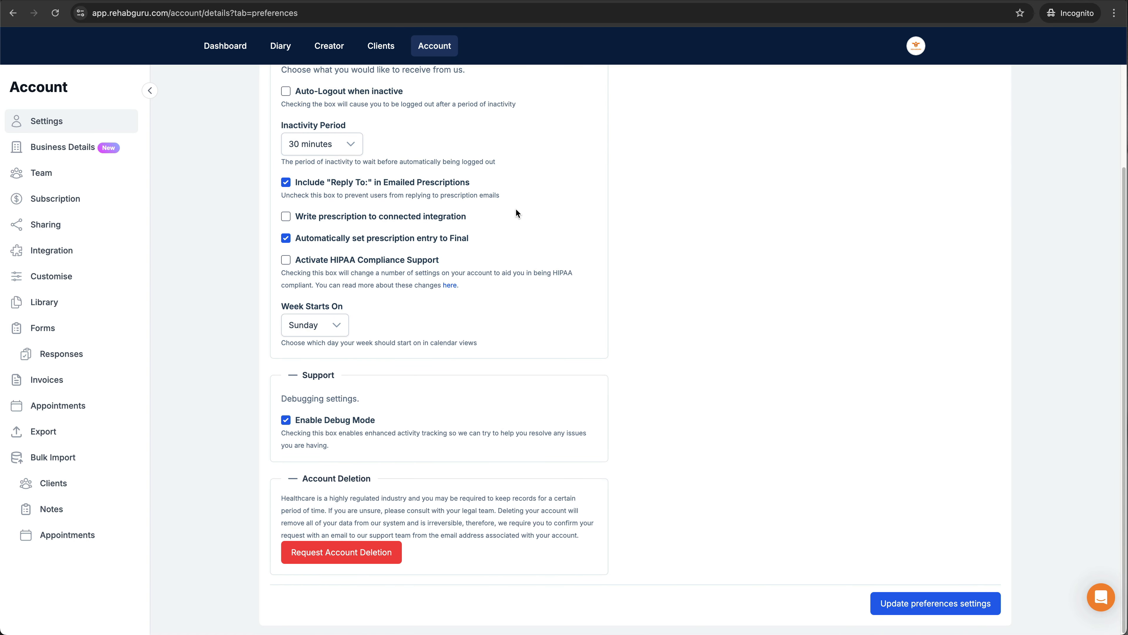
pyautogui.click(300, 218)
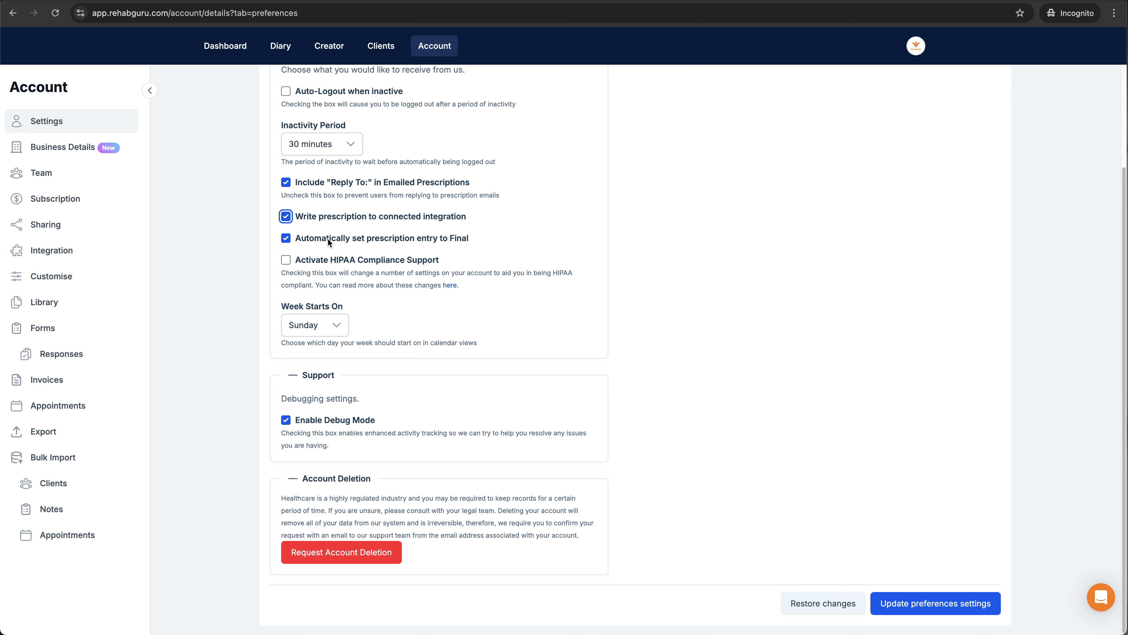
pyautogui.moveTo(477, 240); pyautogui.dragTo(360, 240)
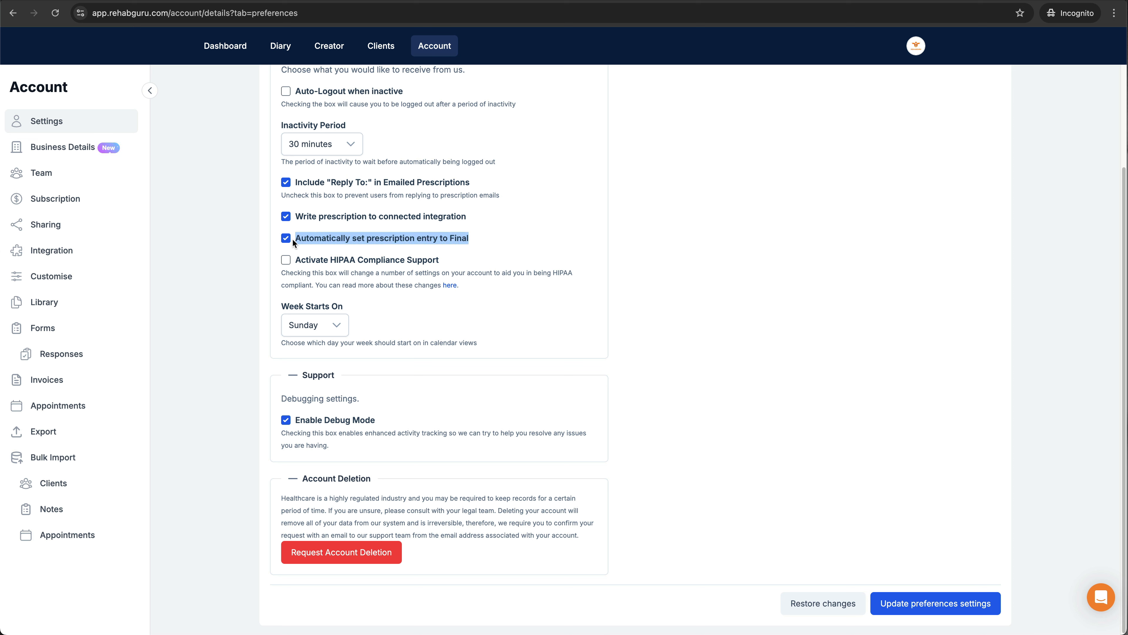
pyautogui.click(394, 238)
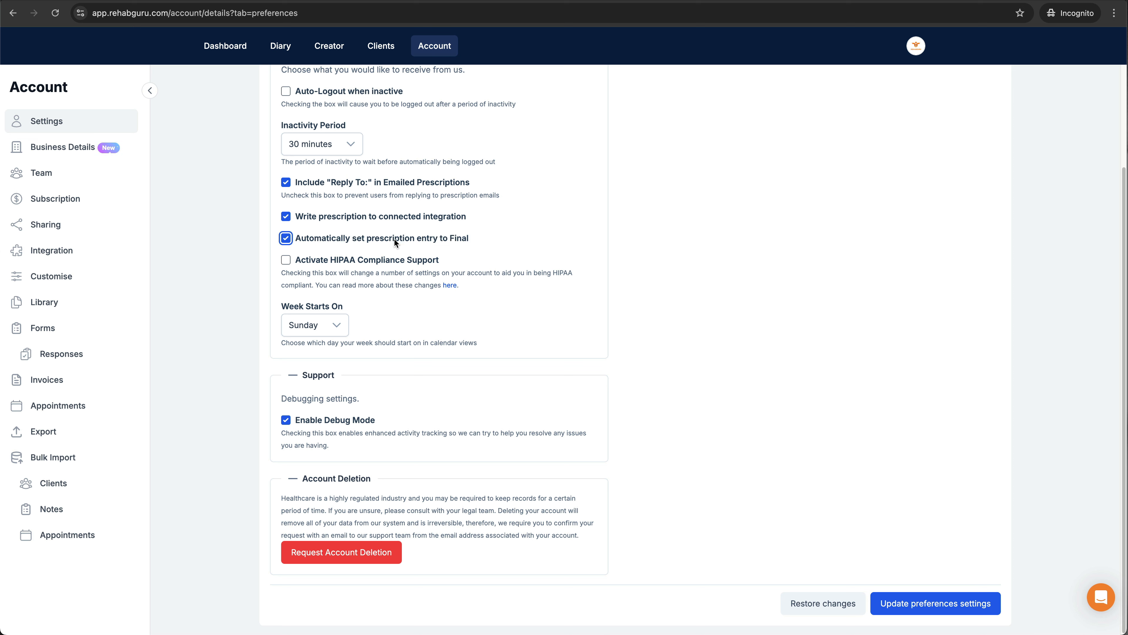
pyautogui.click(950, 613)
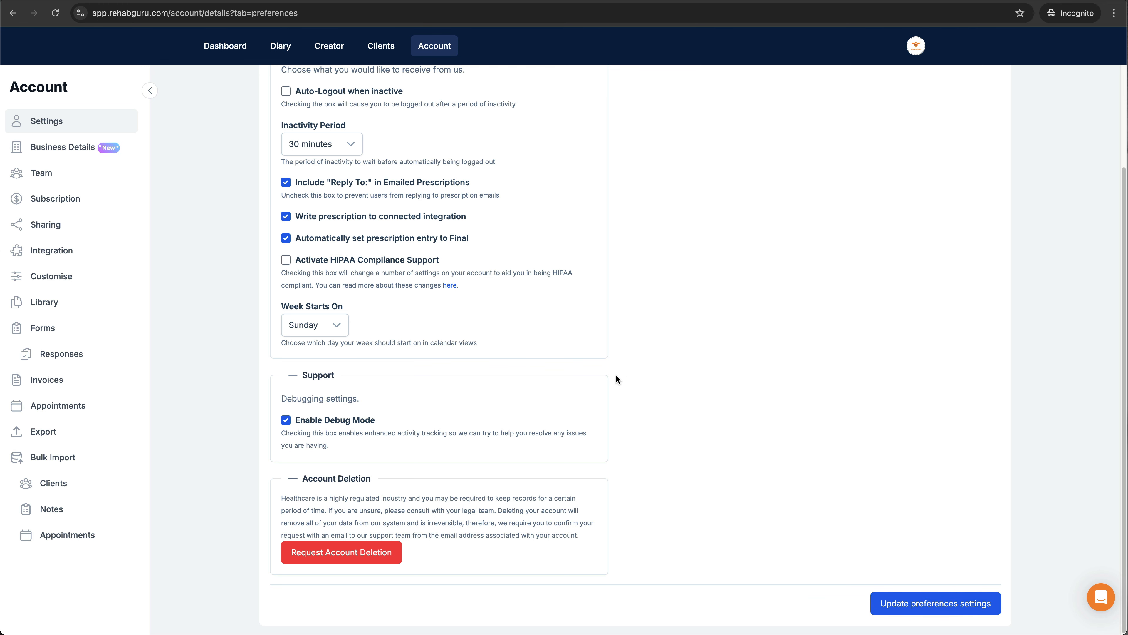
# - Return to the 23-Mar-25 programme's publishing options and check the Write to notes setting
pyautogui.scroll(3, 603, 375)
pyautogui.click(341, 44)
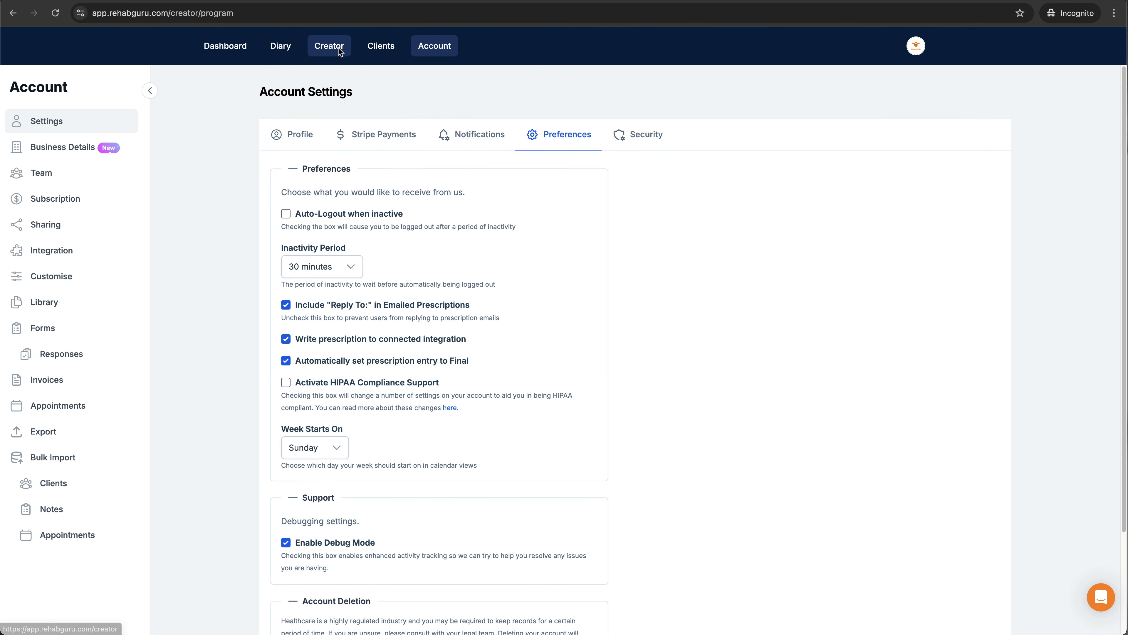
pyautogui.click(449, 81)
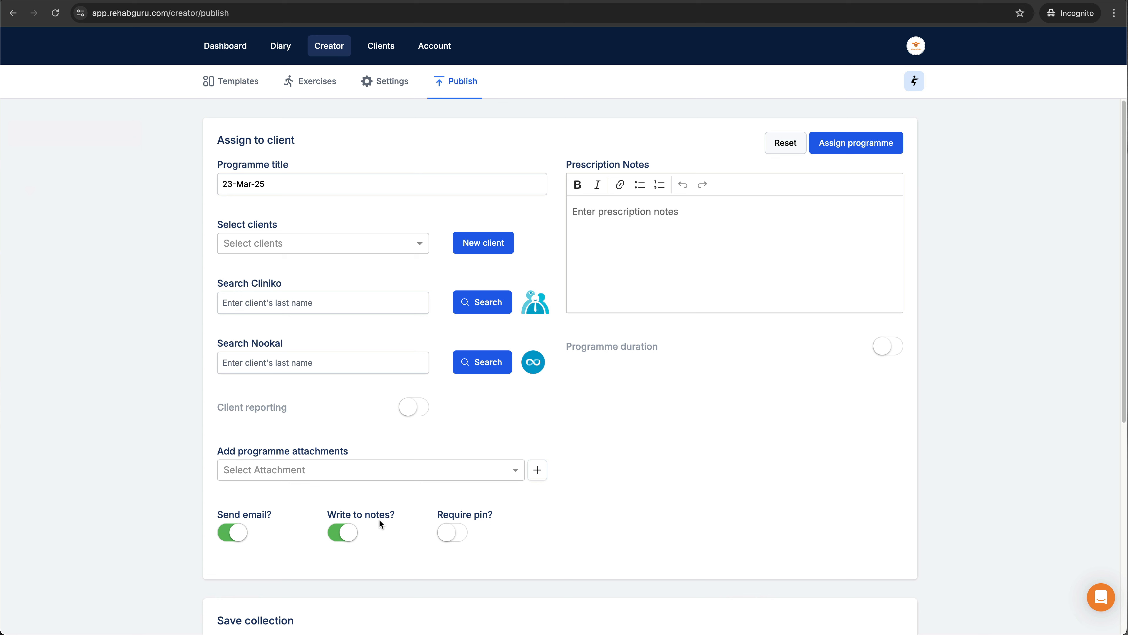
pyautogui.moveTo(336, 518); pyautogui.dragTo(327, 519)
pyautogui.click(687, 415)
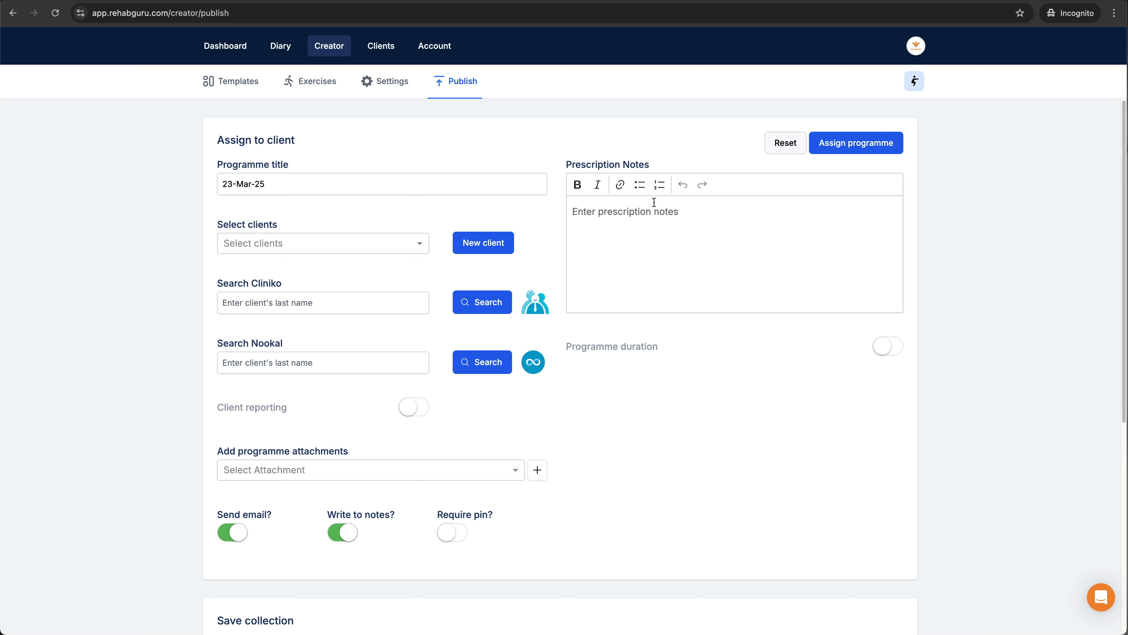
# - Switch to Cliniko and open the first Exercise Prescription template among the treatment note templates
pyautogui.click(441, 51)
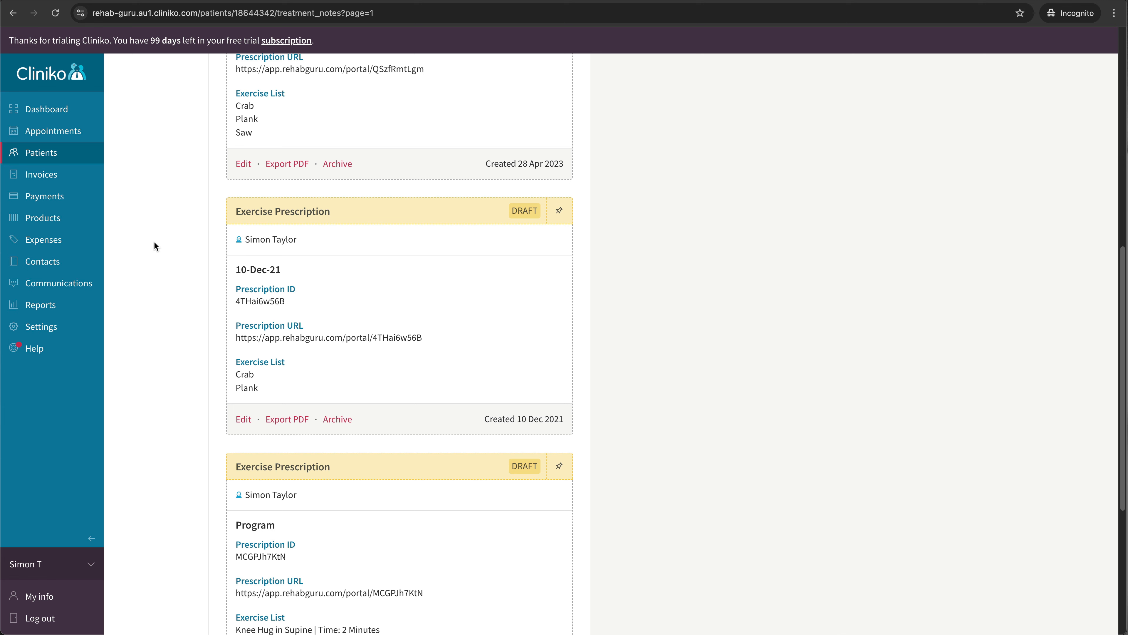
pyautogui.click(51, 331)
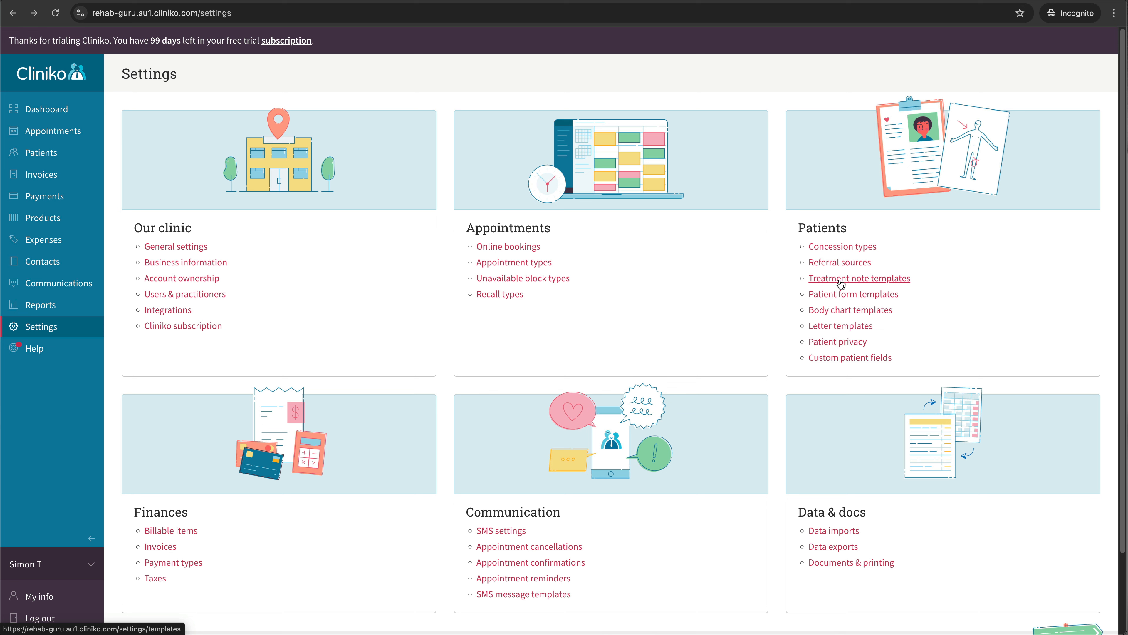
pyautogui.click(841, 280)
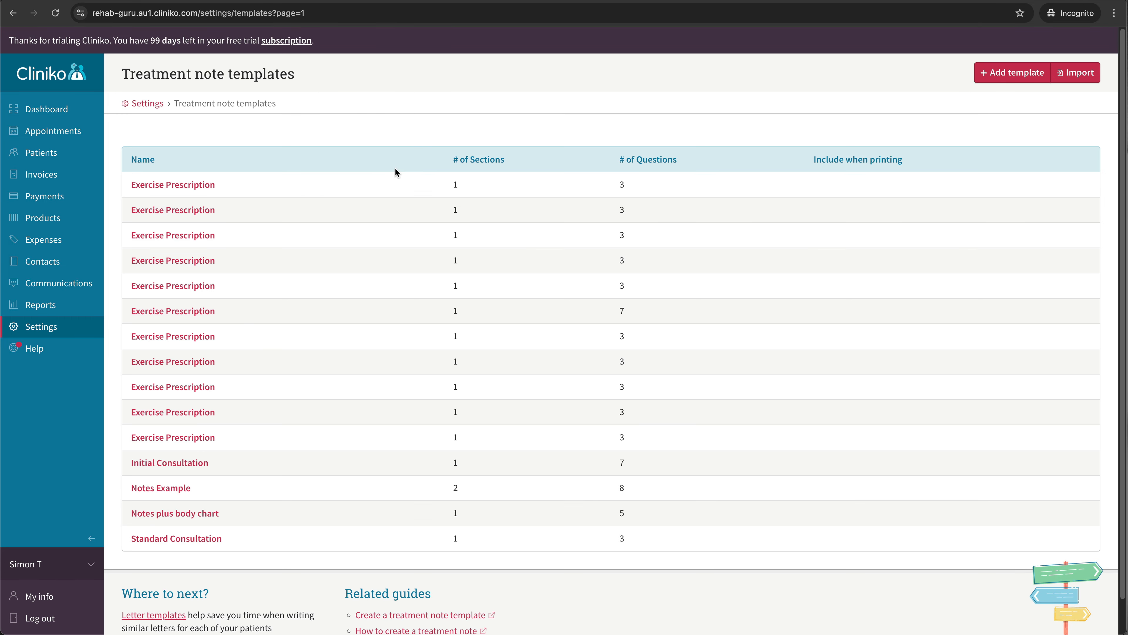
pyautogui.click(171, 191)
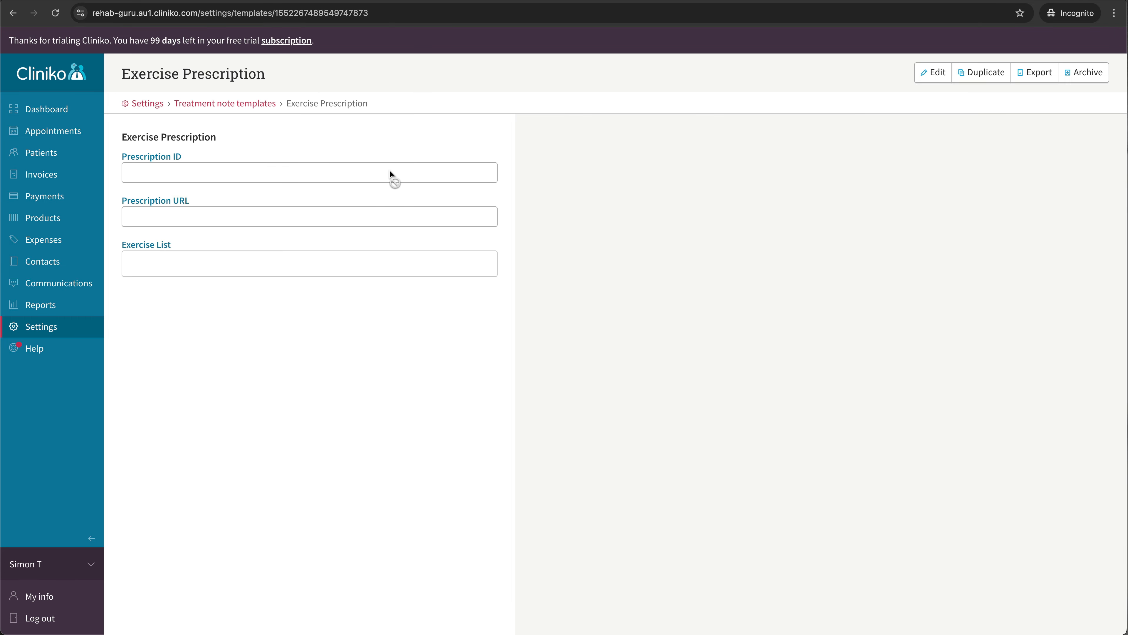
# - Select the template ID in the page address, check the optional Template ID field in Rehab Guru's Cliniko credentials, and close them without connecting
pyautogui.doubleClick(321, 14)
pyautogui.click(341, 120)
pyautogui.doubleClick(277, 14)
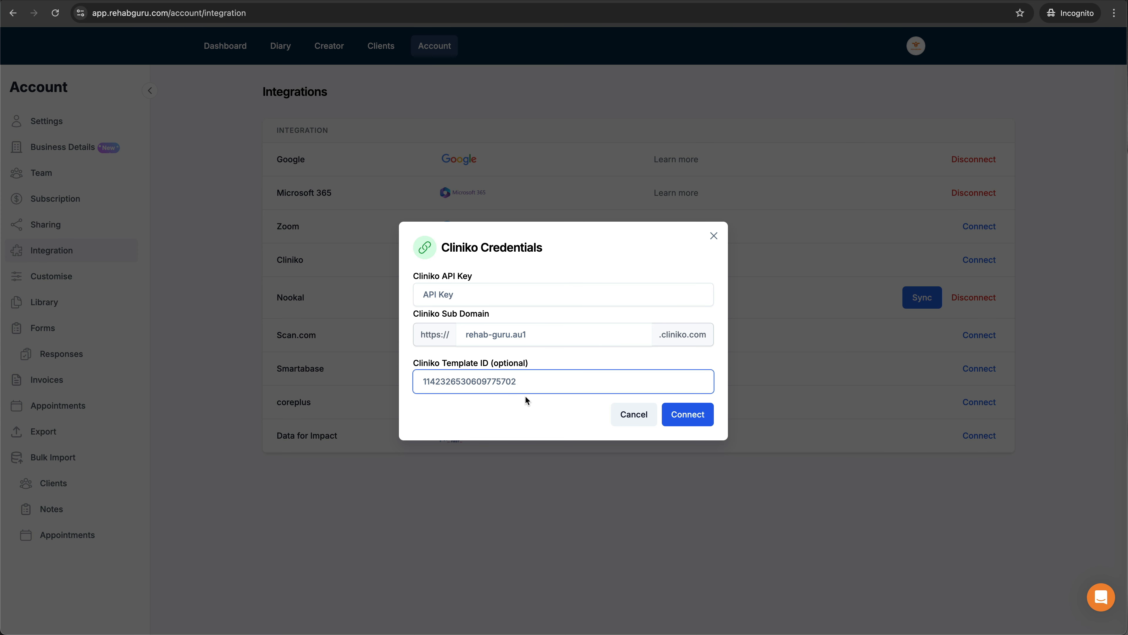
pyautogui.click(649, 415)
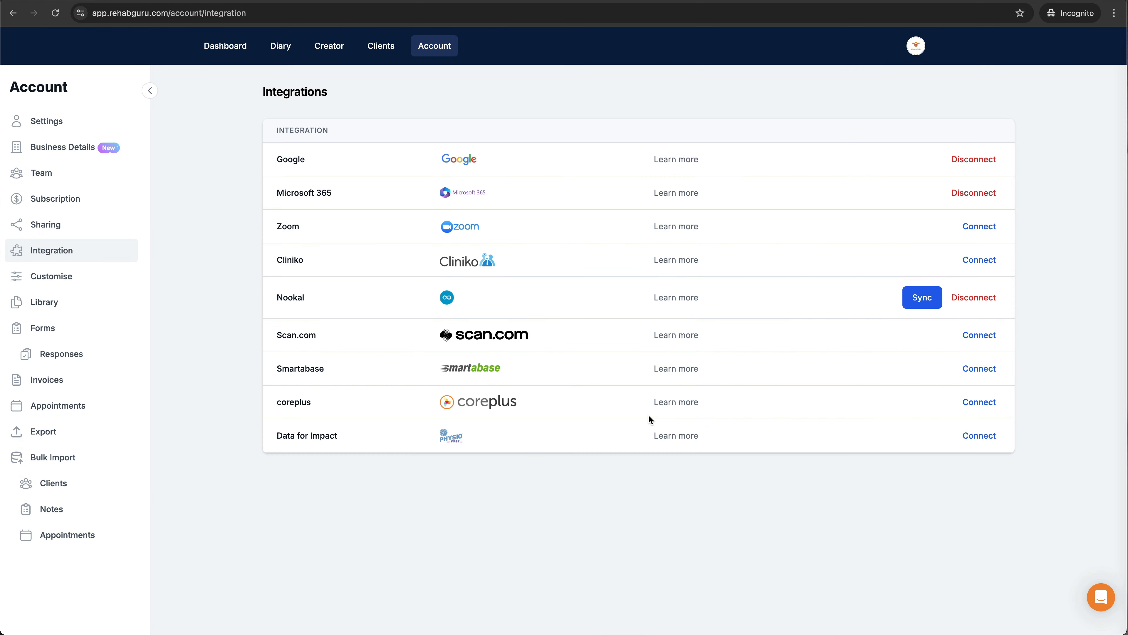